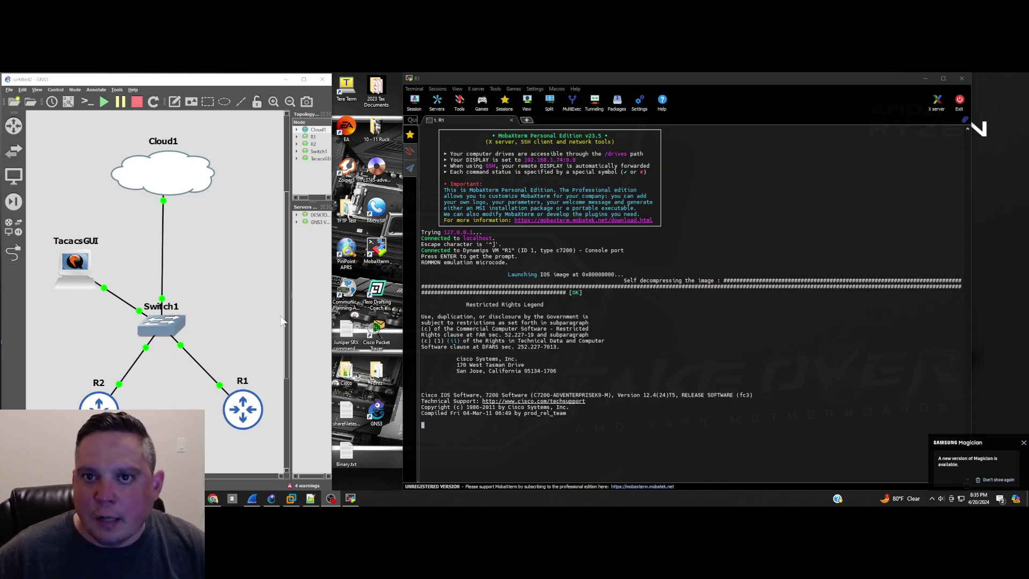
Step: Open console sessions to the R2 router and the TacacsGUI server
right_click(107, 407)
click(127, 215)
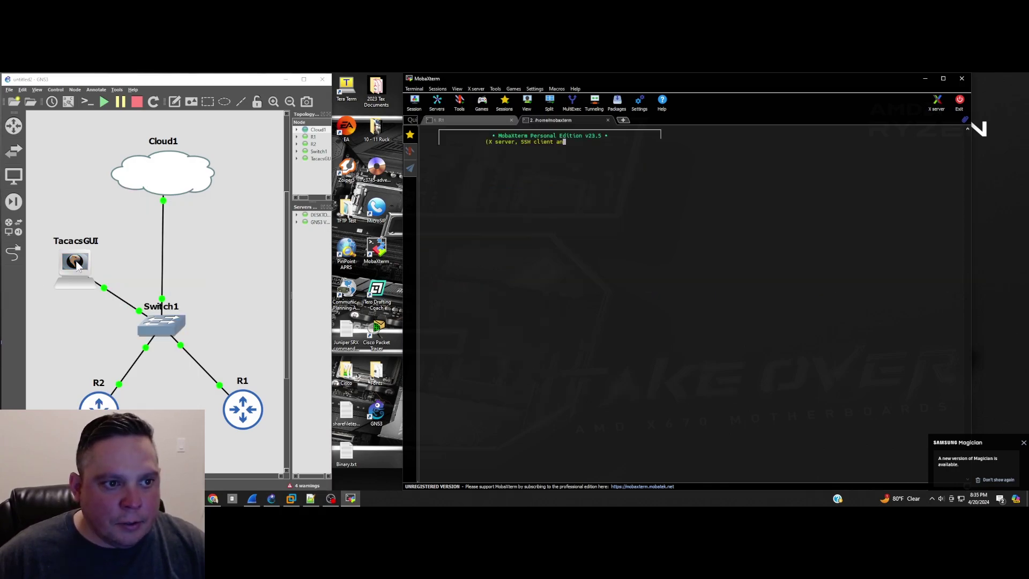
right_click(77, 262)
click(97, 274)
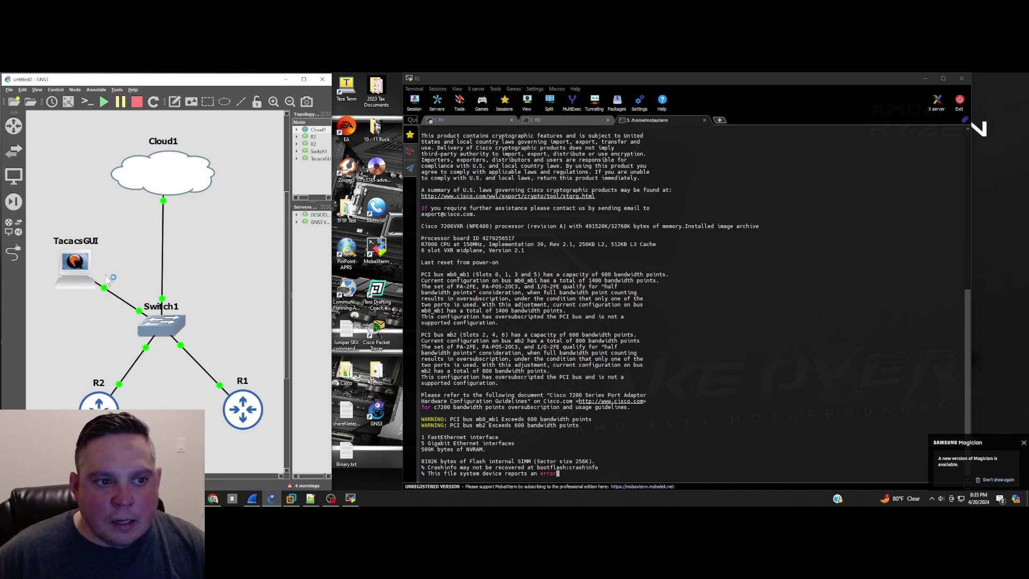
Step: On R1, set GigabitEthernet1/0 to get its address by DHCP and bring it up
click(440, 120)
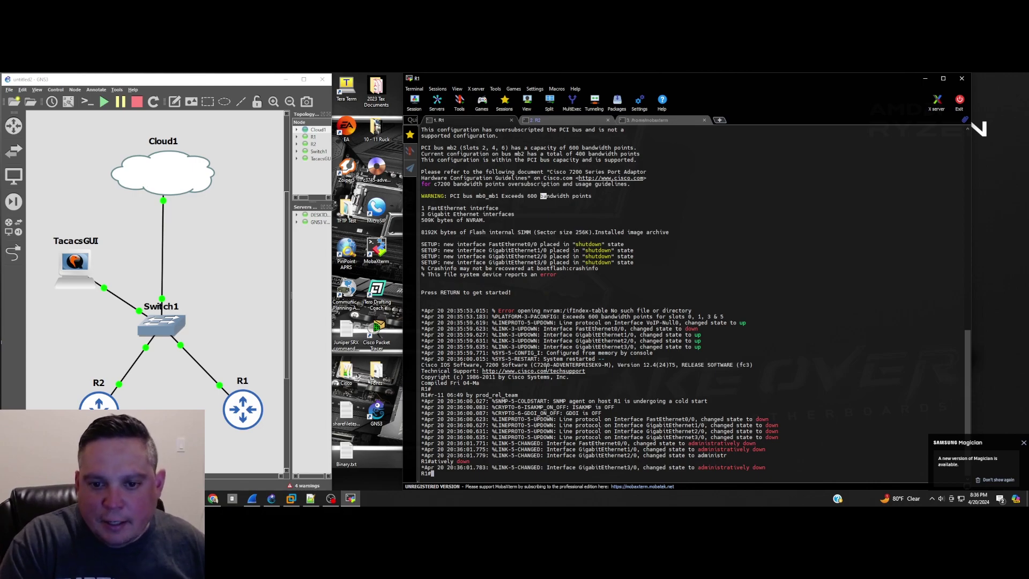
text(conf t)
key(Return)
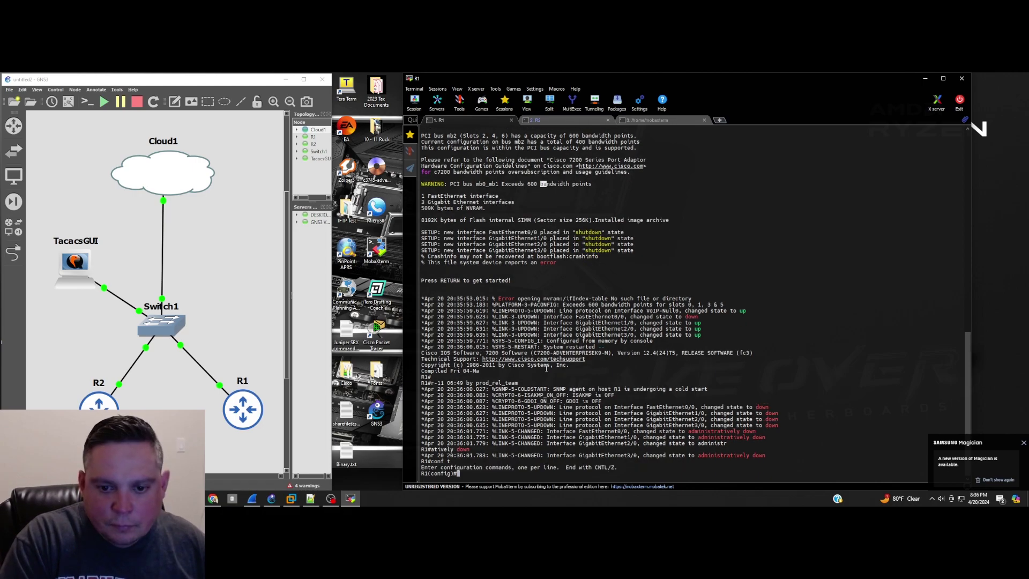
text(int g1/0)
key(Return)
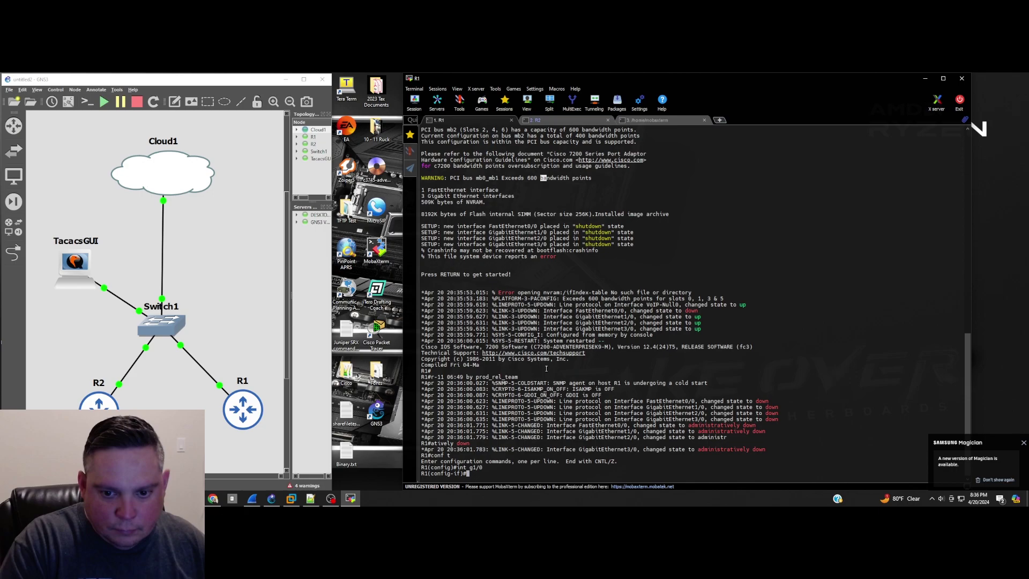
text(ip add dhcp)
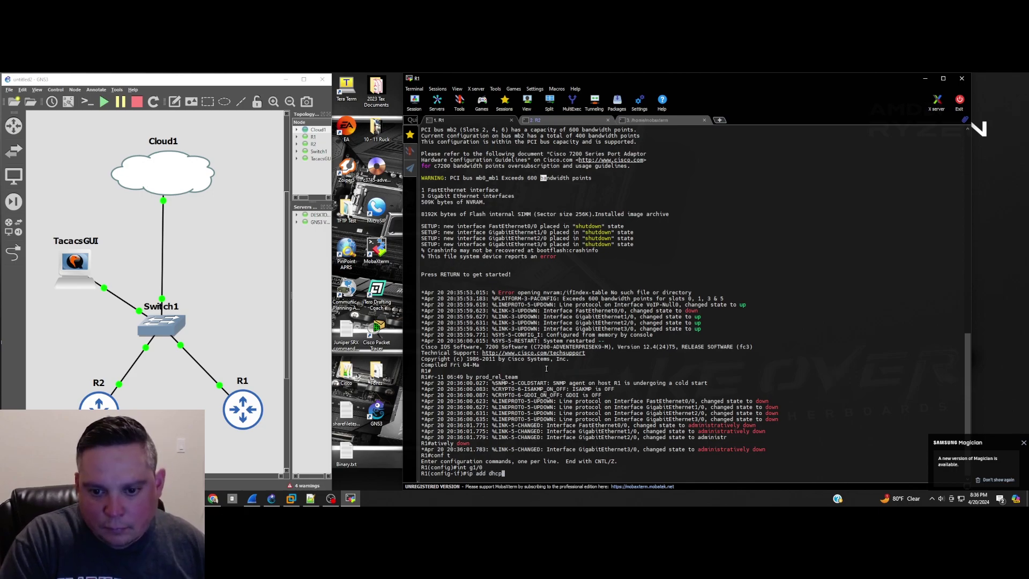
key(Return)
text(no shut)
key(Return)
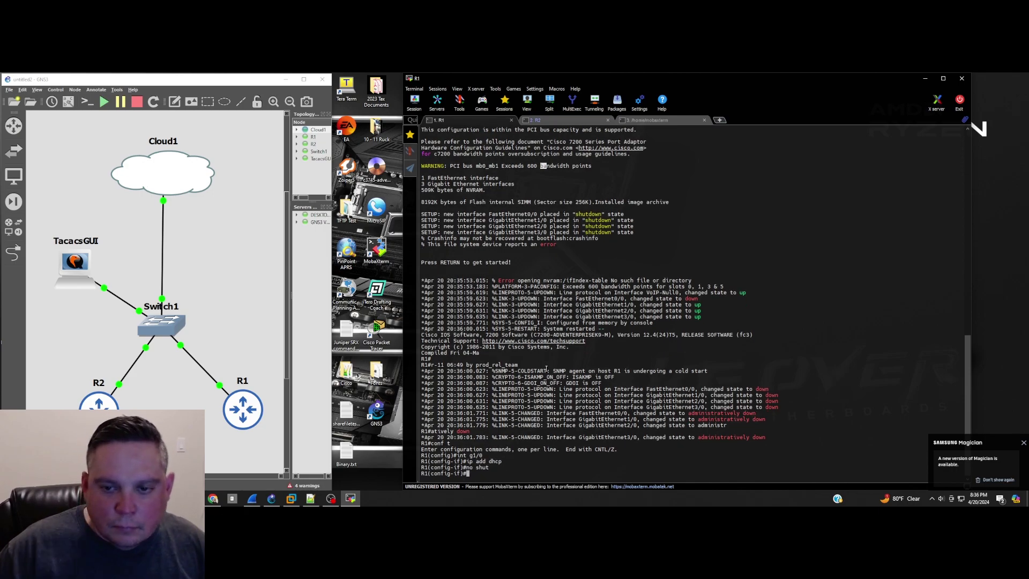
Step: Start configuring R2's GigabitEthernet1/0 and note R1's DHCP address 192.168.1.102
click(536, 120)
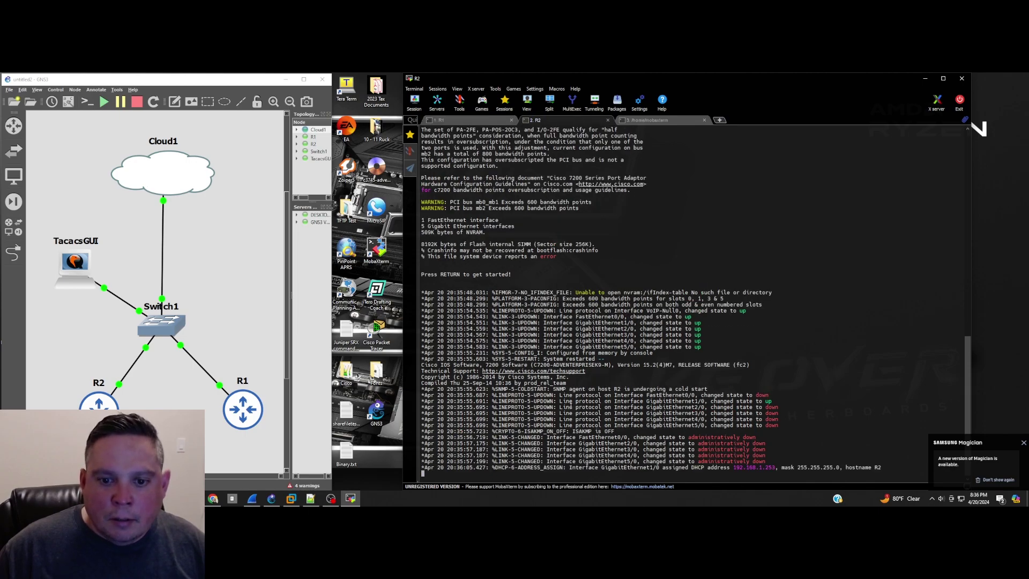
drag(574, 400, 572, 407)
scroll(574, 402, down, 1)
text(int g1/0)
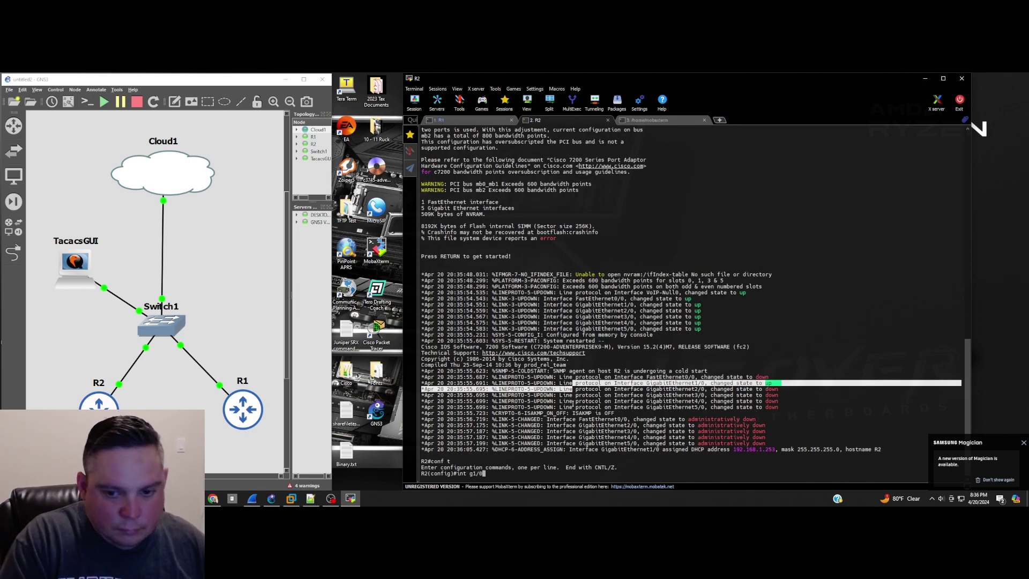
key(Return)
text(ip add)
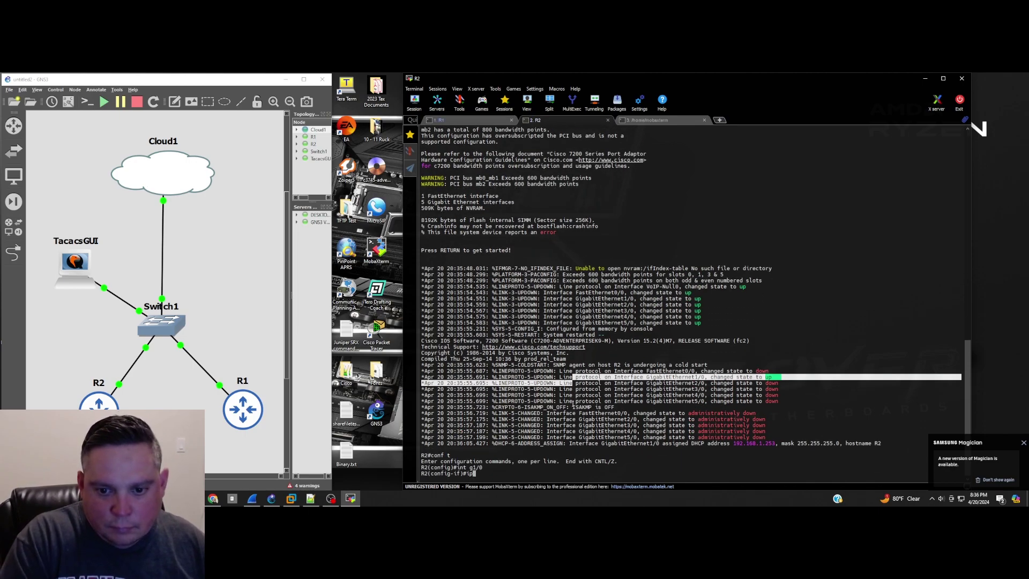
key(ctrl+shift+Tab)
drag(783, 461, 721, 461)
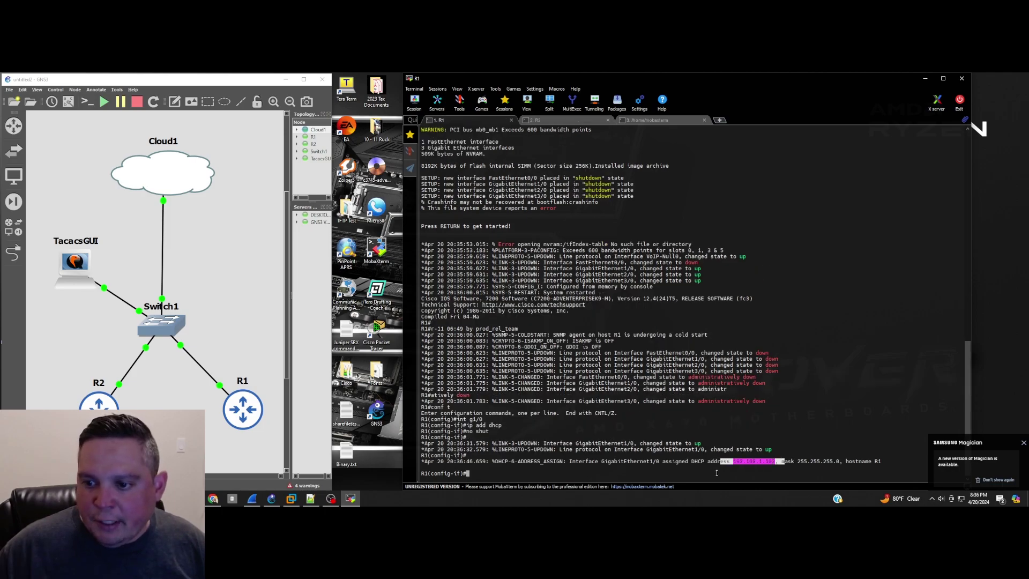
click(574, 122)
key(Up)
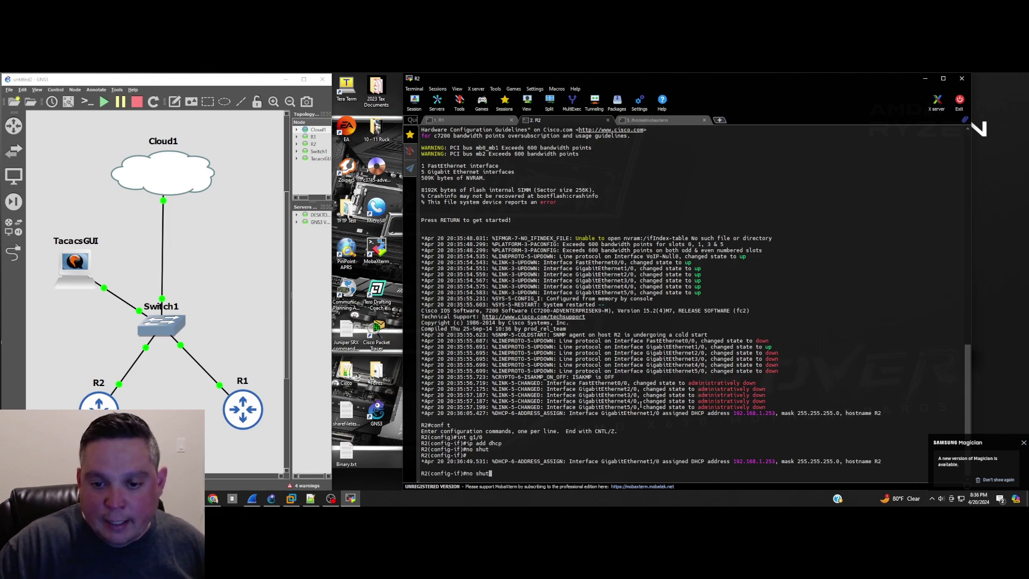
key(BackSpace)
key(BackSpace)
key(BackSpace)
key(BackSpace)
key(BackSpace)
key(BackSpace)
key(BackSpace)
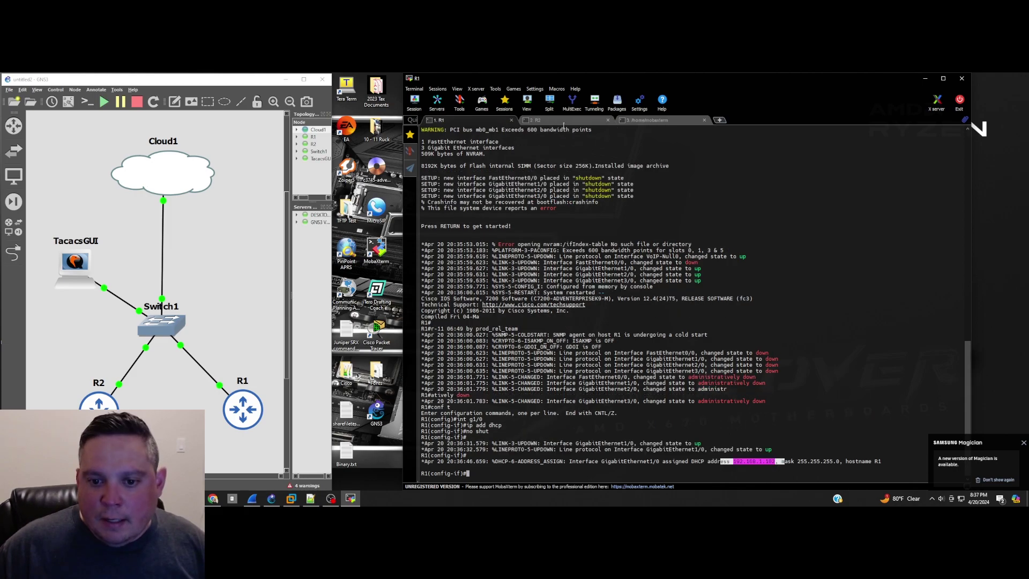
Step: Log in to the TACACS server as root and list its interface addresses with ifconfig
click(648, 120)
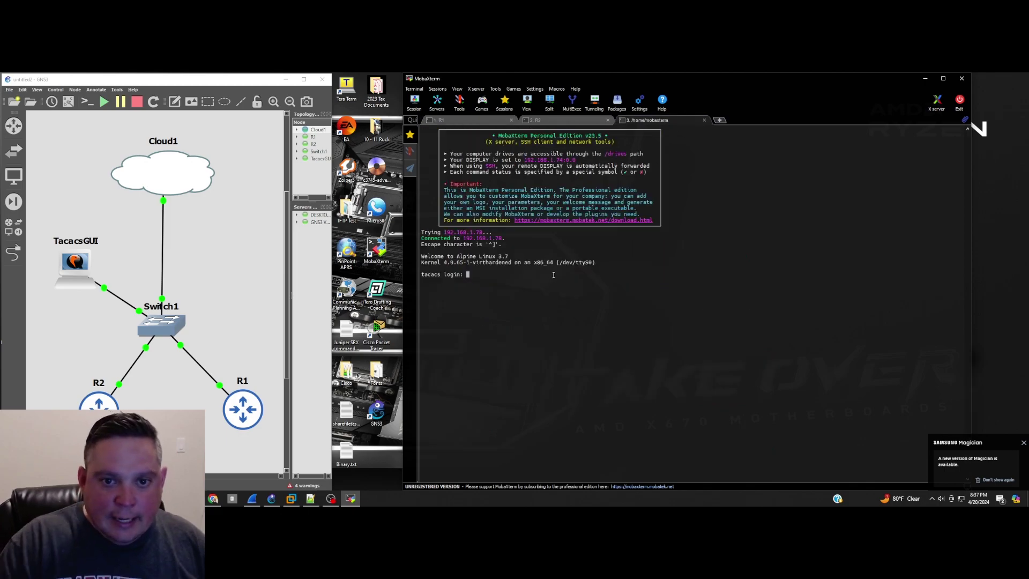
text(root)
key(Return)
key(Return)
text(ifconfig)
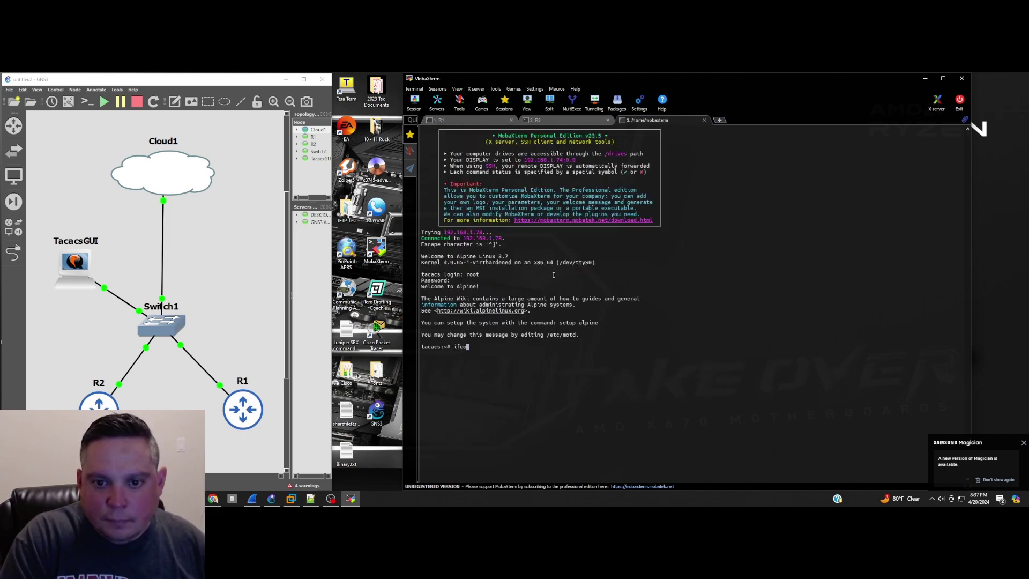
key(Return)
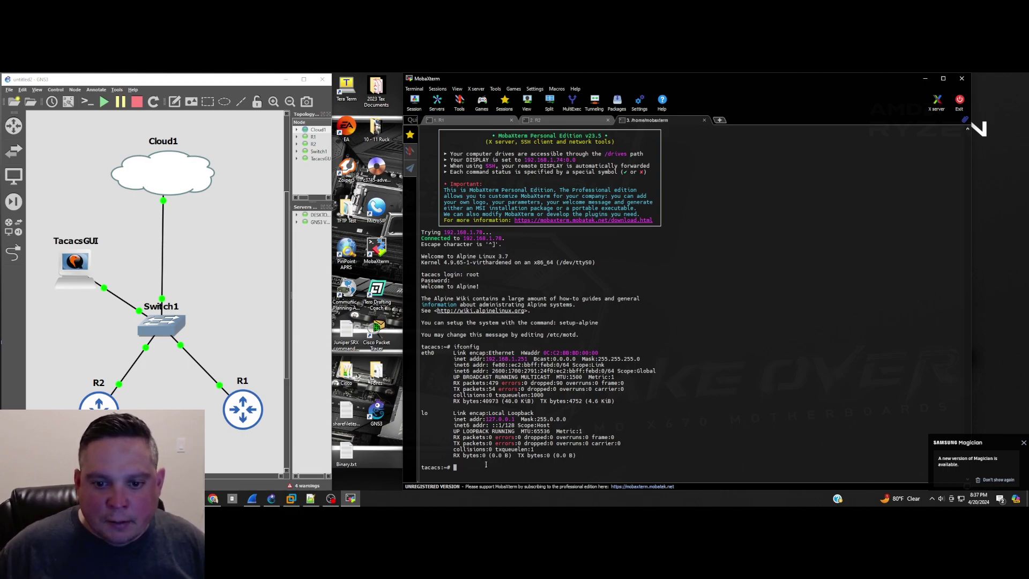
Step: Ping the TACACS server 192.168.1.251 from R1 and copy the server's address
key(ctrl+shift+Tab)
key(ctrl+Tab)
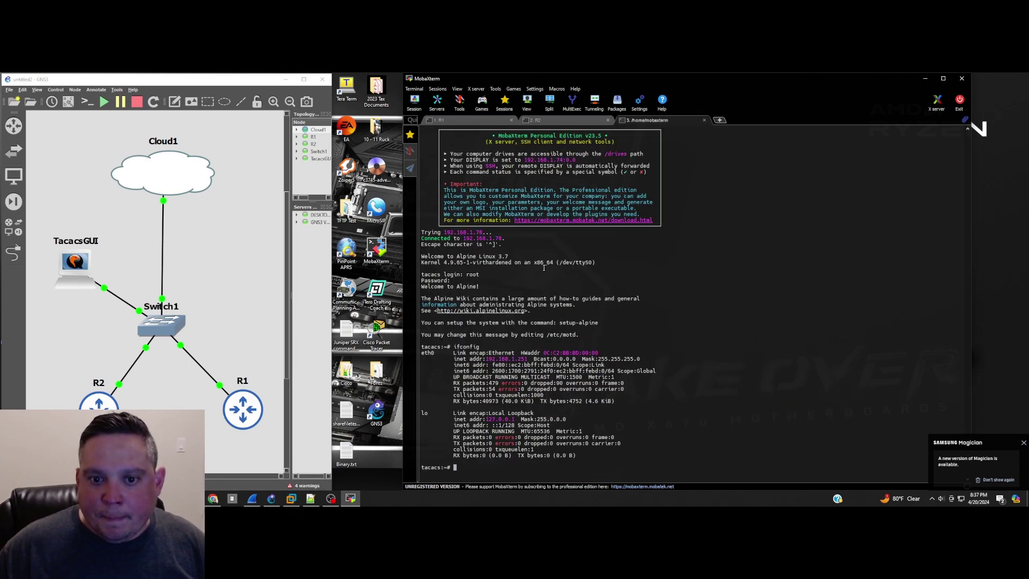
key(ctrl+Tab)
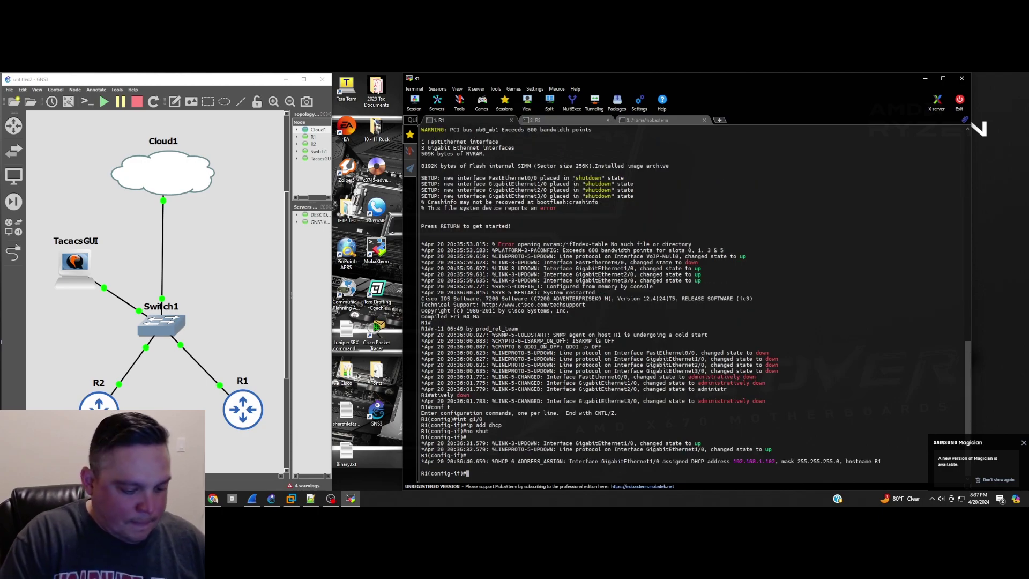
text(do)
text(ping 192.168.1.251)
key(Return)
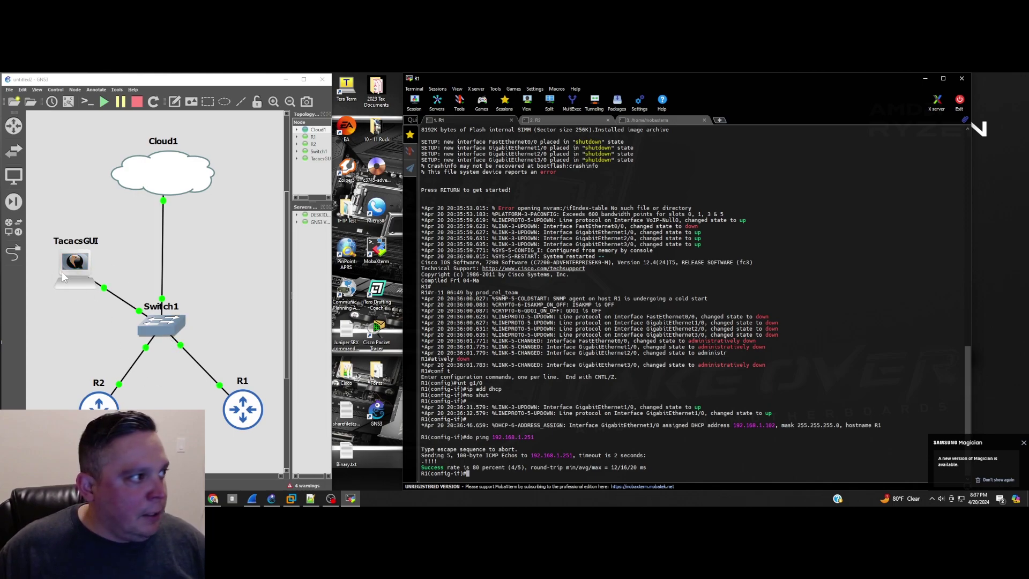
click(650, 120)
click(529, 358)
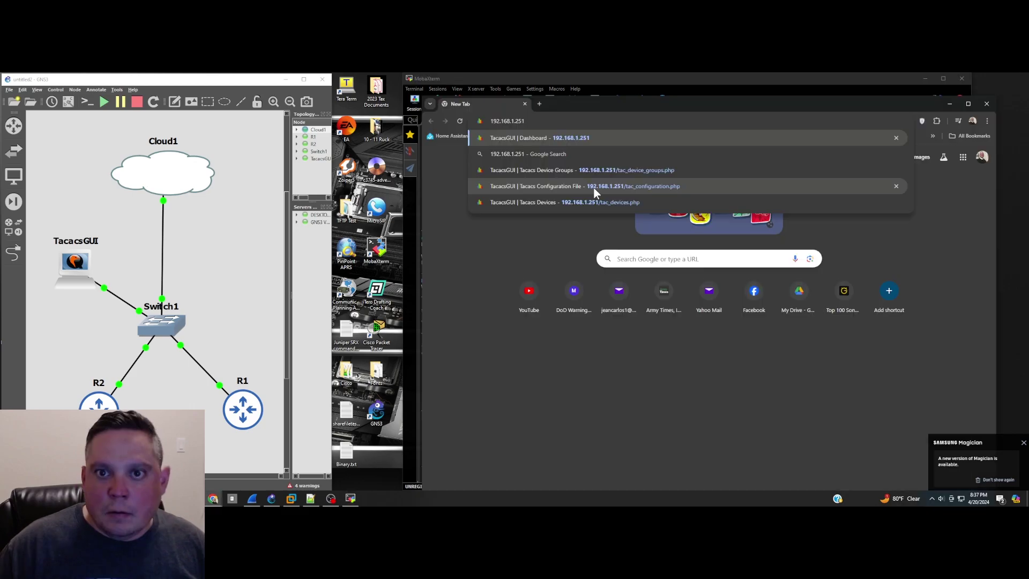
Step: Sign in to tacacsGUI at 192.168.1.251 with the saved credentials, dismissing the password warning
click(593, 191)
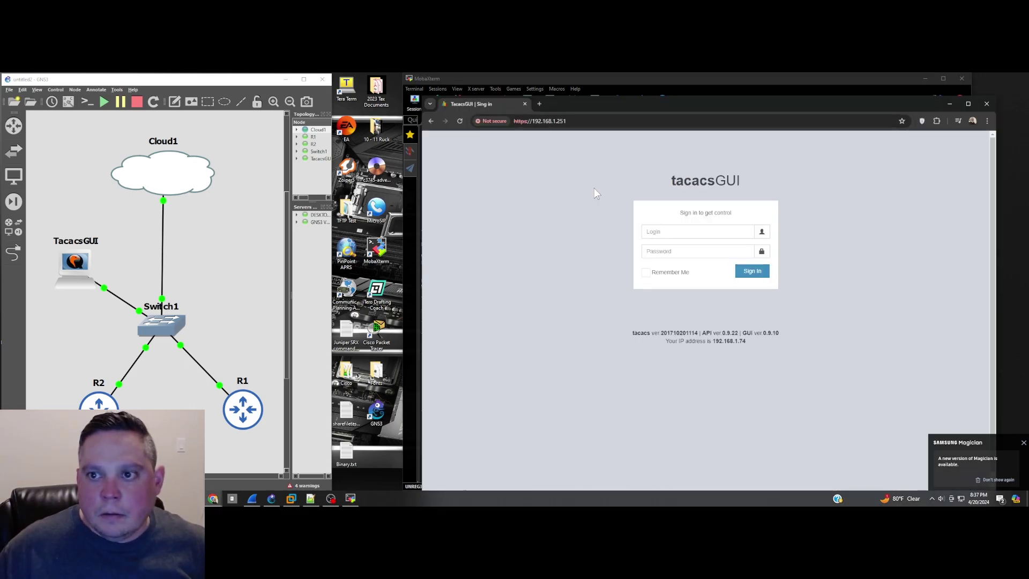
click(665, 232)
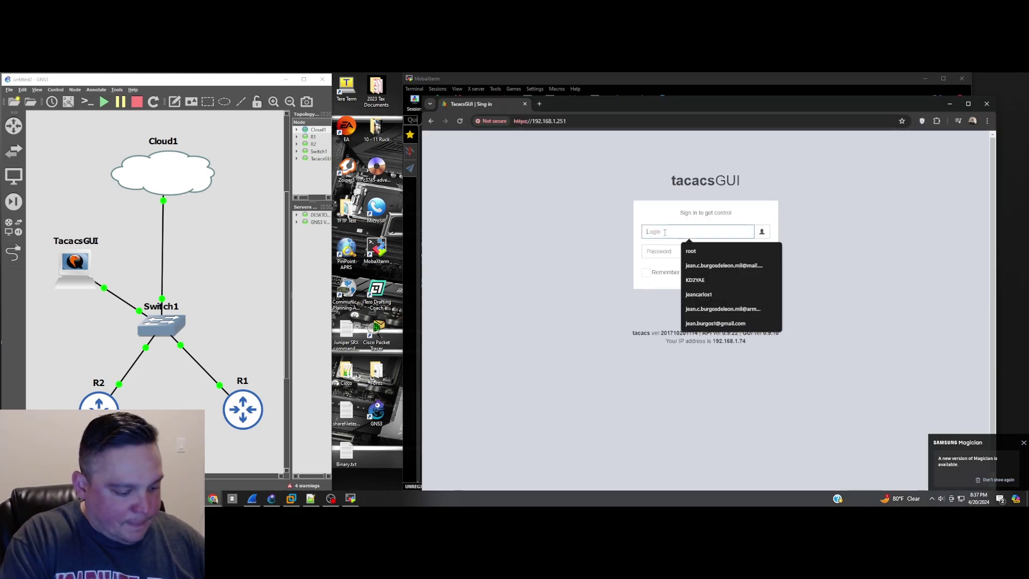
text(t)
click(672, 252)
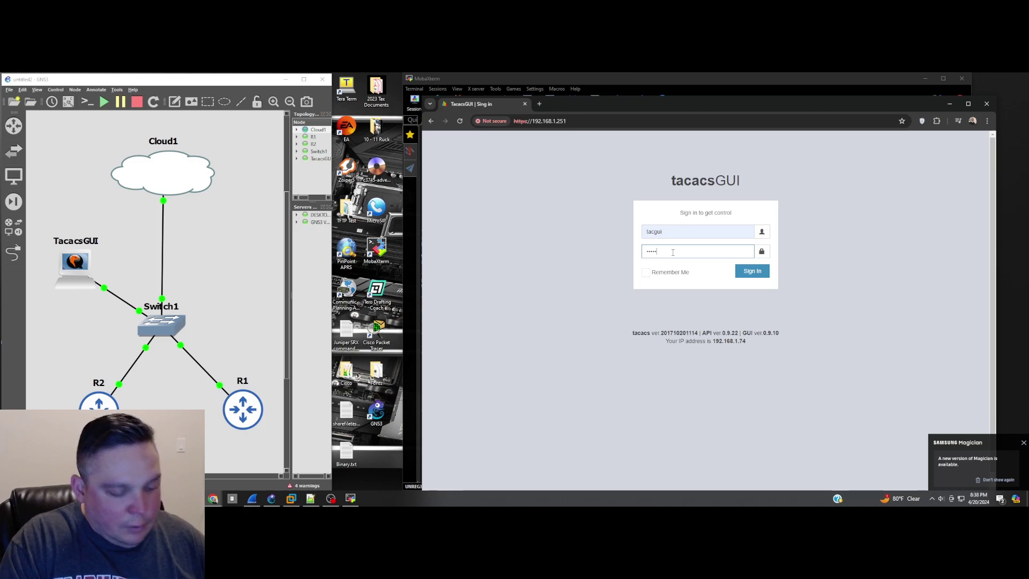
key(Return)
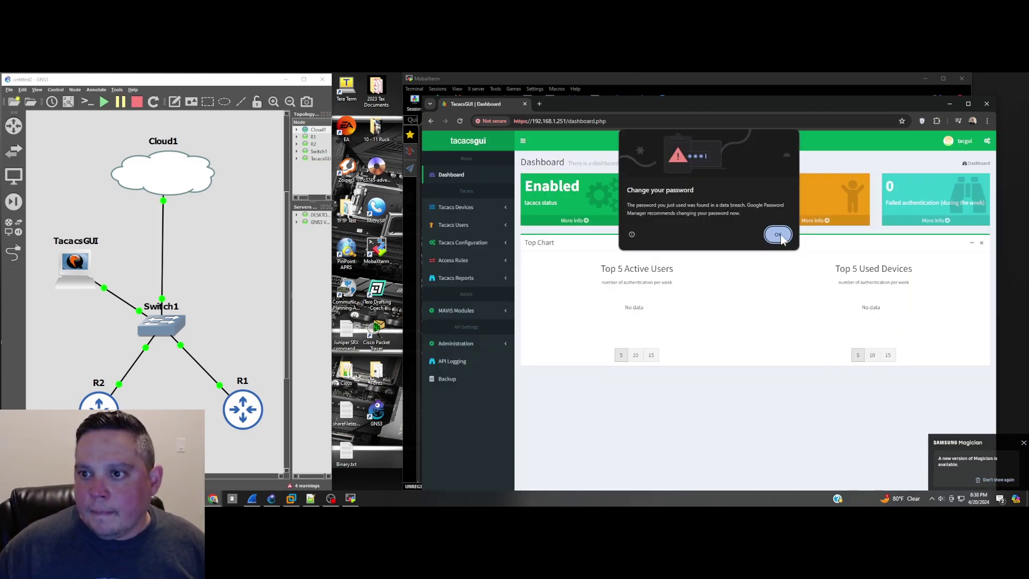
click(780, 234)
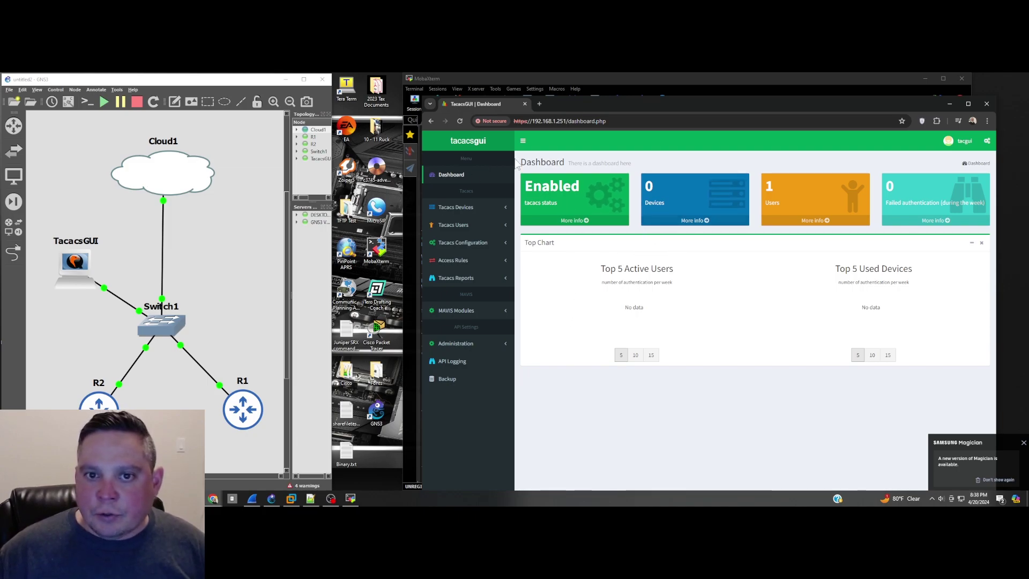
Step: Browse to the TACACS devices list, opening and closing the Add Device form
click(461, 212)
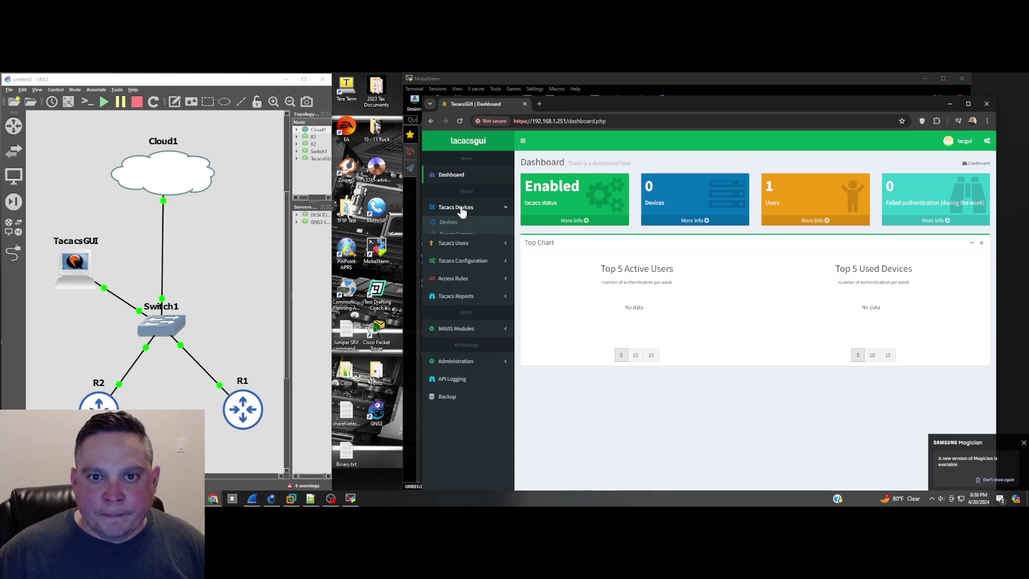
click(448, 222)
click(944, 187)
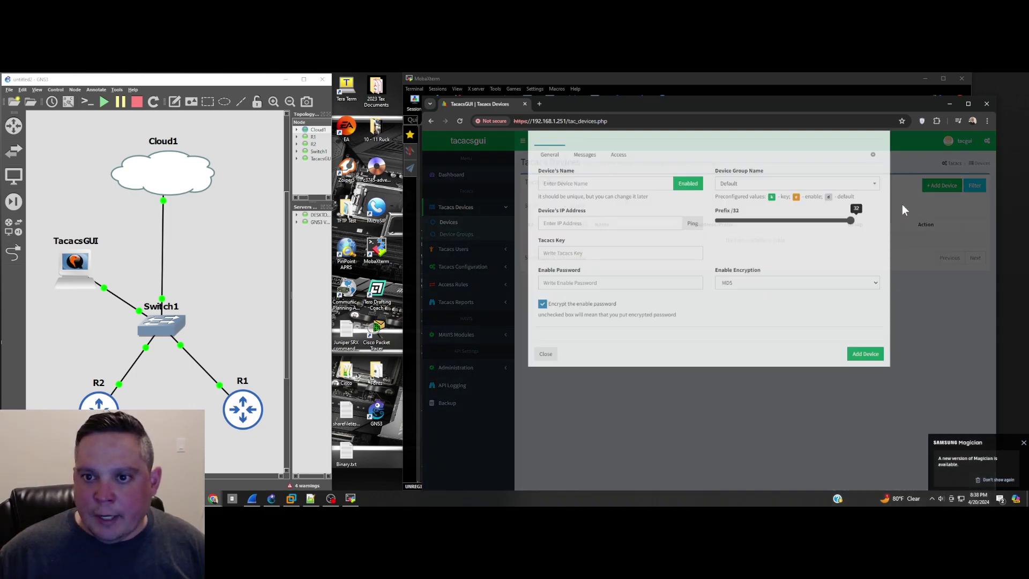
click(478, 234)
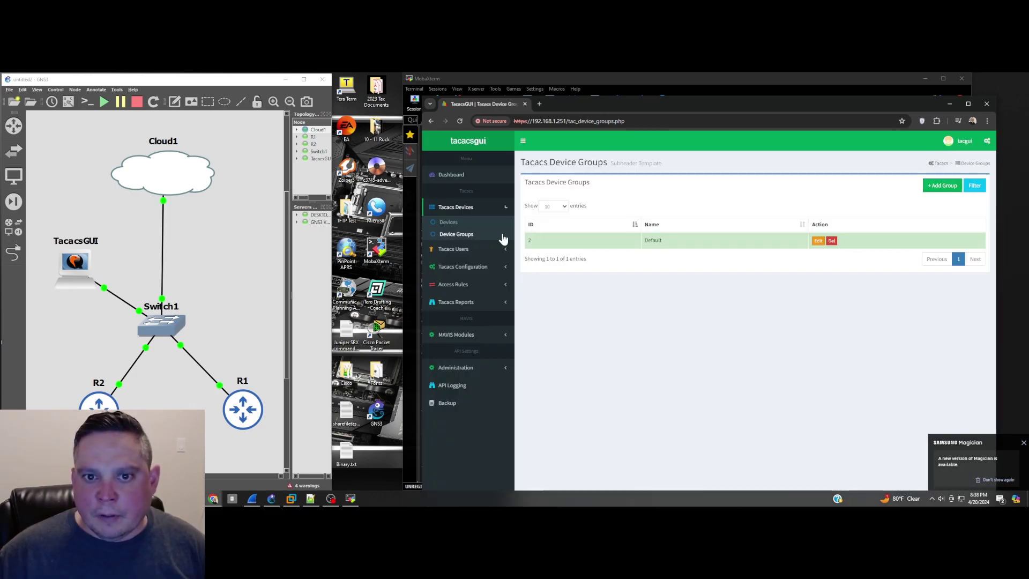
Step: Create the NetworkingDevices device group with its TACACS key and enable password
click(942, 185)
click(600, 209)
text(Networkin)
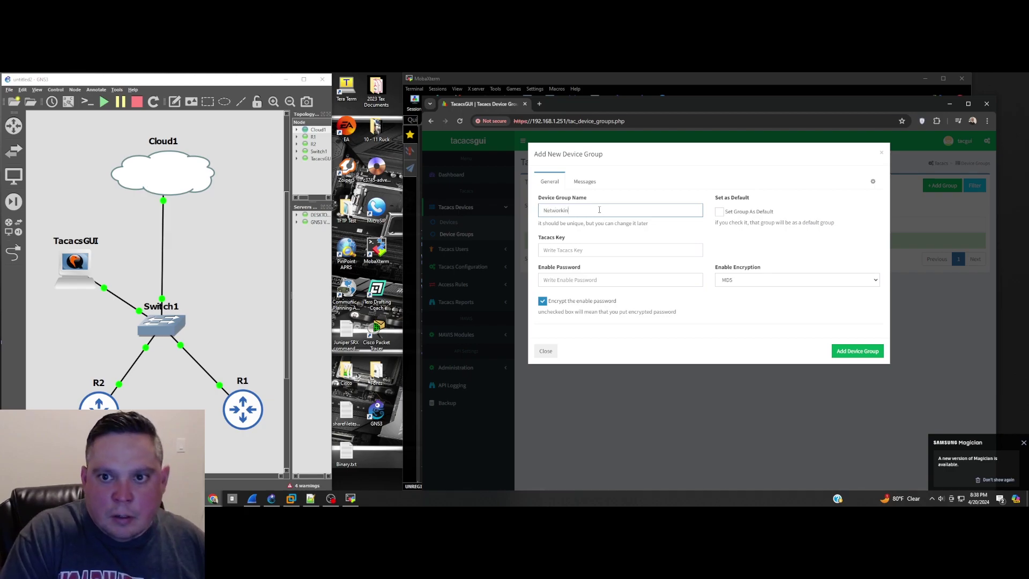
text(gDevices)
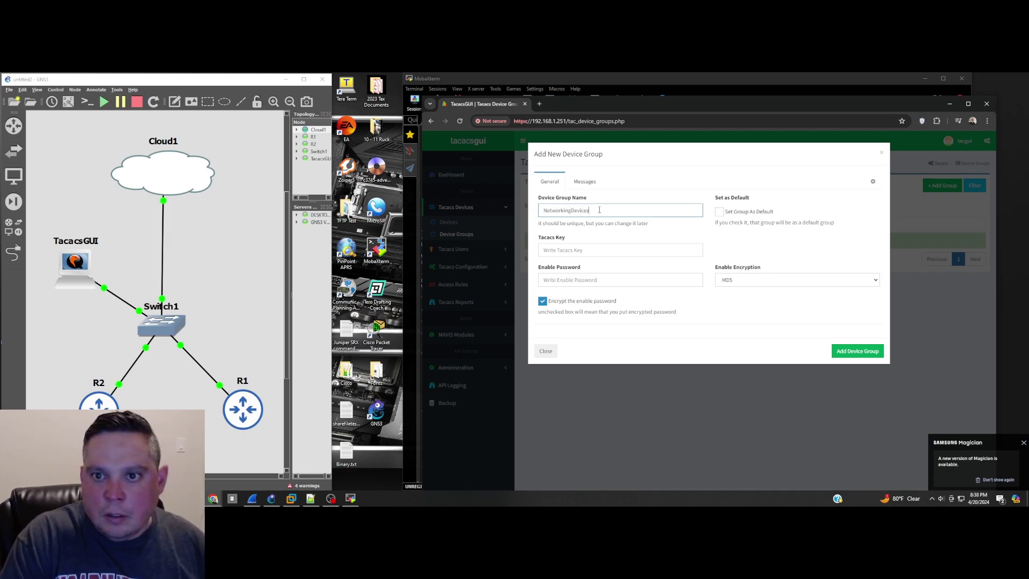
click(591, 251)
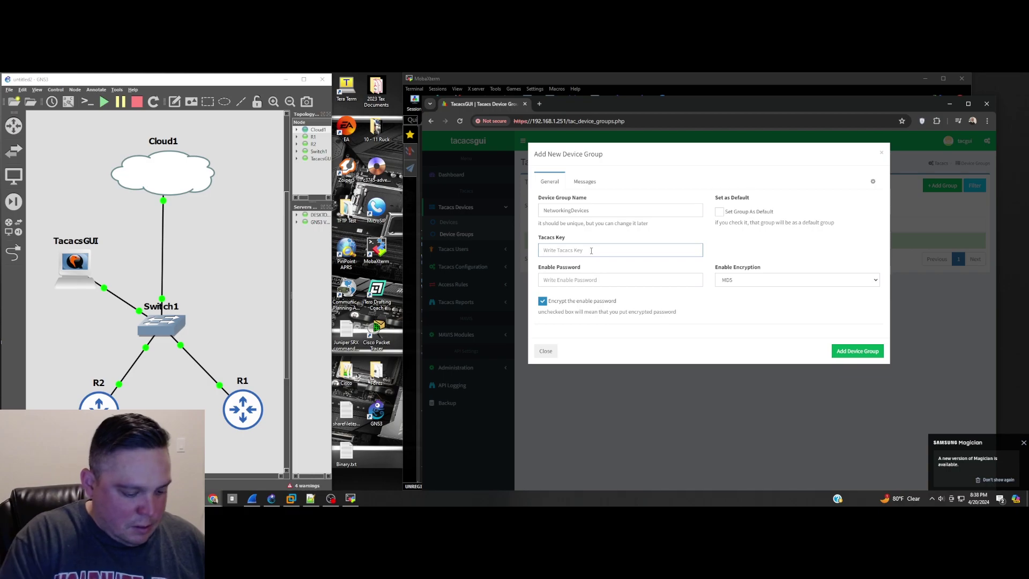
text(cisco)
click(581, 276)
text(cisc)
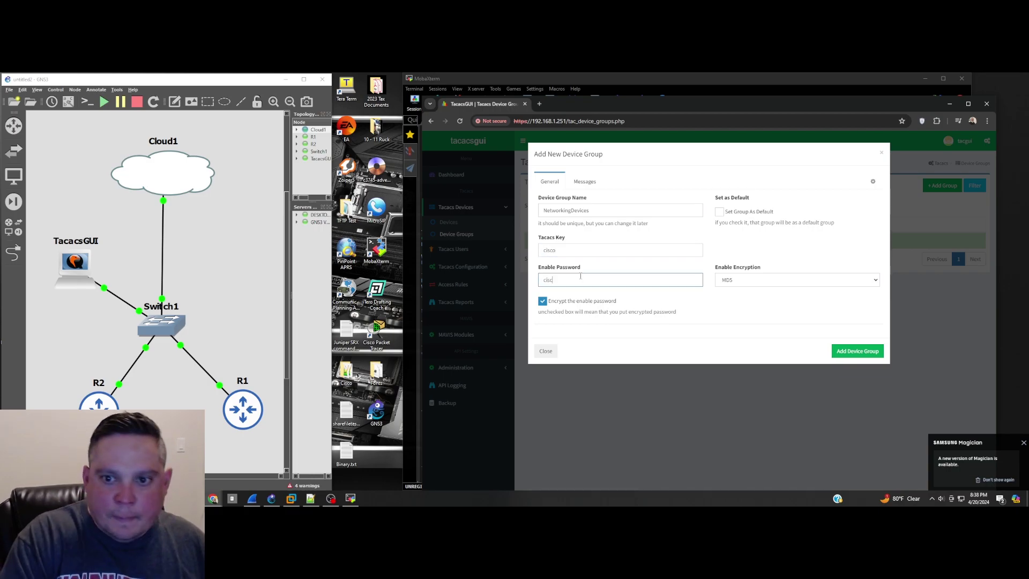
text(o)
click(854, 352)
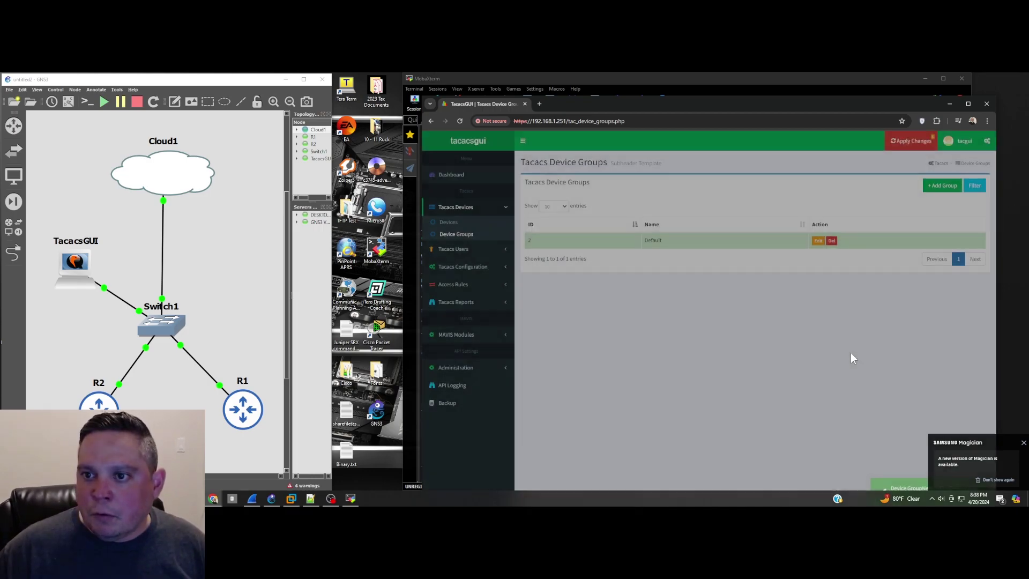
Step: Start a new device R1 with IP address 192.168.1.102 and prefix length 24
click(449, 222)
click(924, 188)
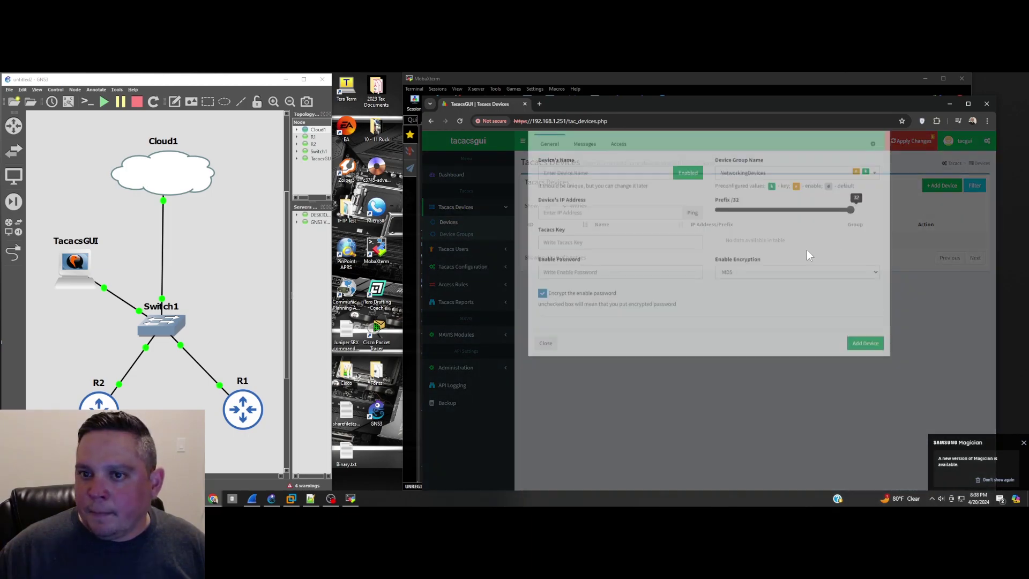
click(577, 210)
text(Routers)
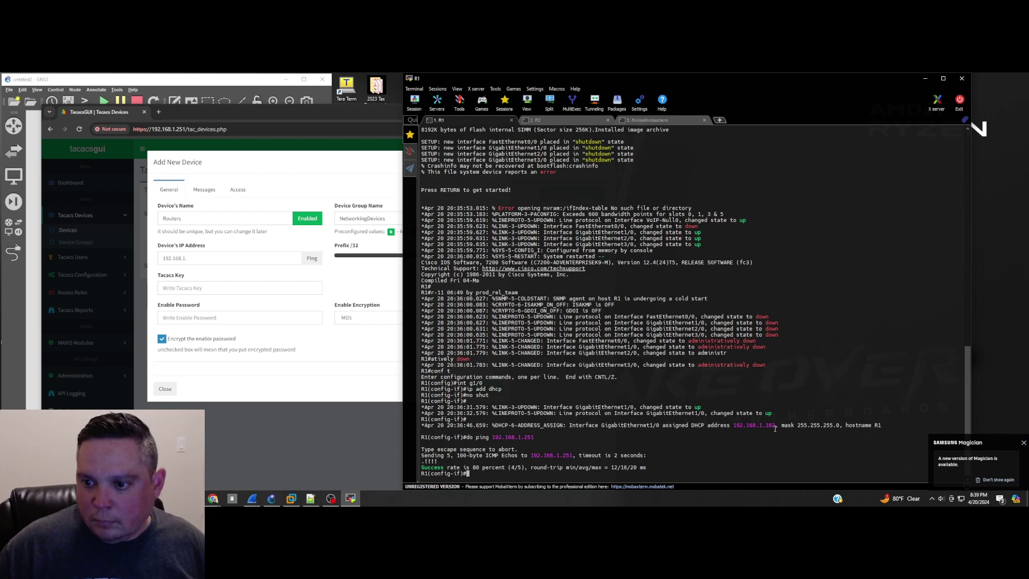
drag(775, 424, 732, 425)
triple_click(197, 220)
text(Ro)
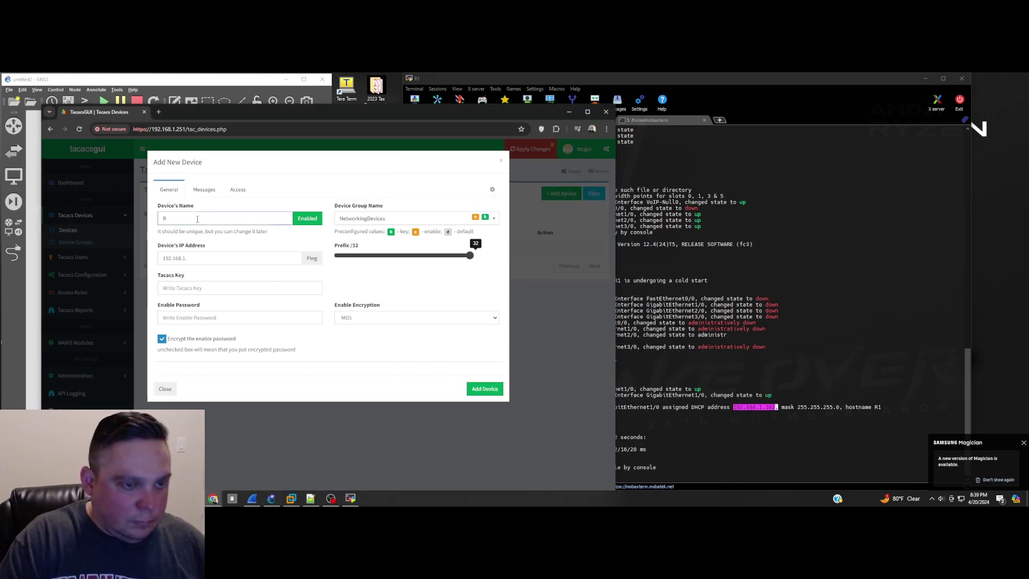
triple_click(210, 258)
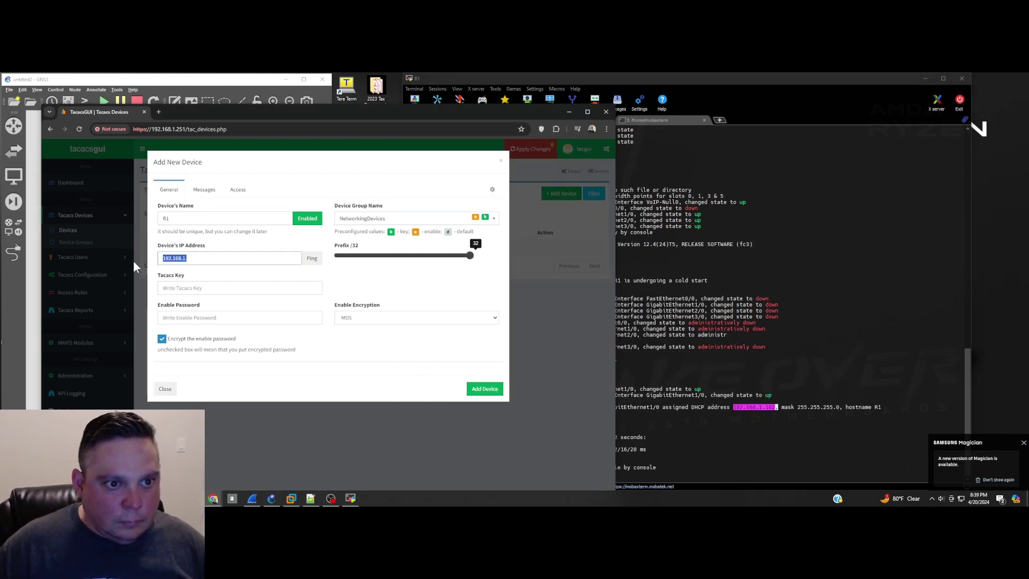
text(192.168.1.102)
drag(470, 257, 425, 264)
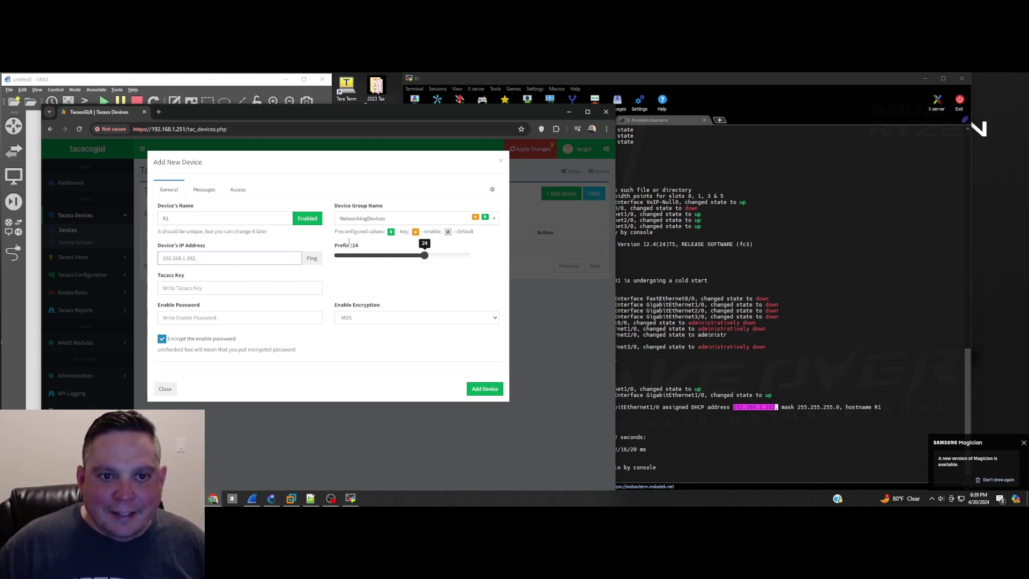
Step: Enter R1's TACACS key and enable password and save the device
click(187, 288)
text(c)
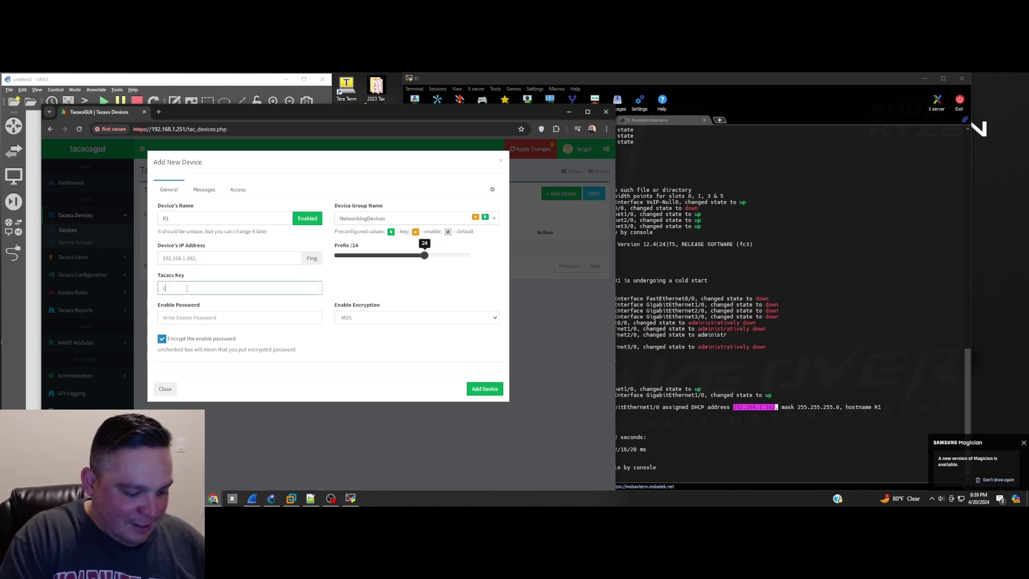
text(isco)
click(182, 319)
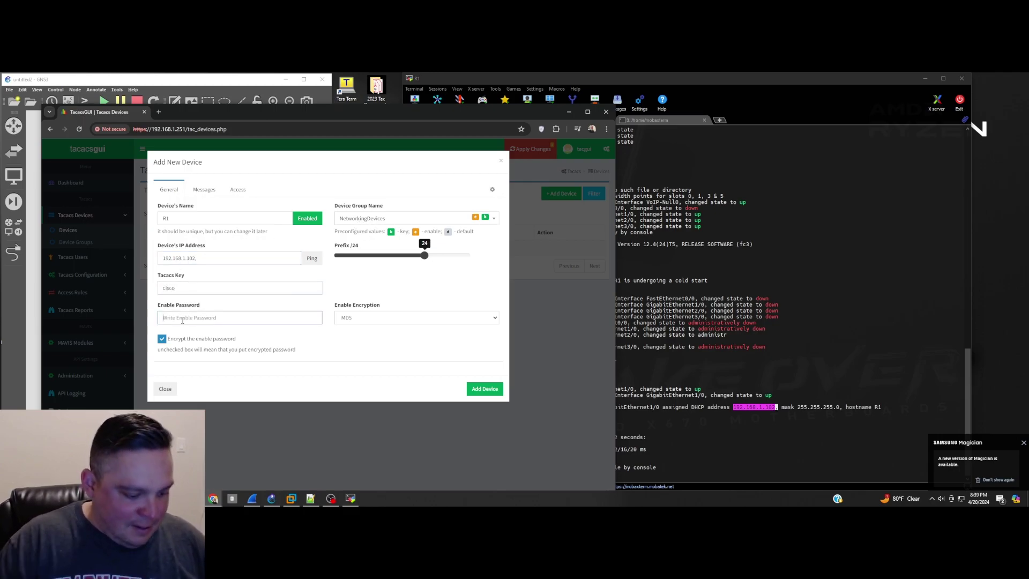
text(cisco)
key(Return)
Step: Begin a second device entry for R2
click(561, 193)
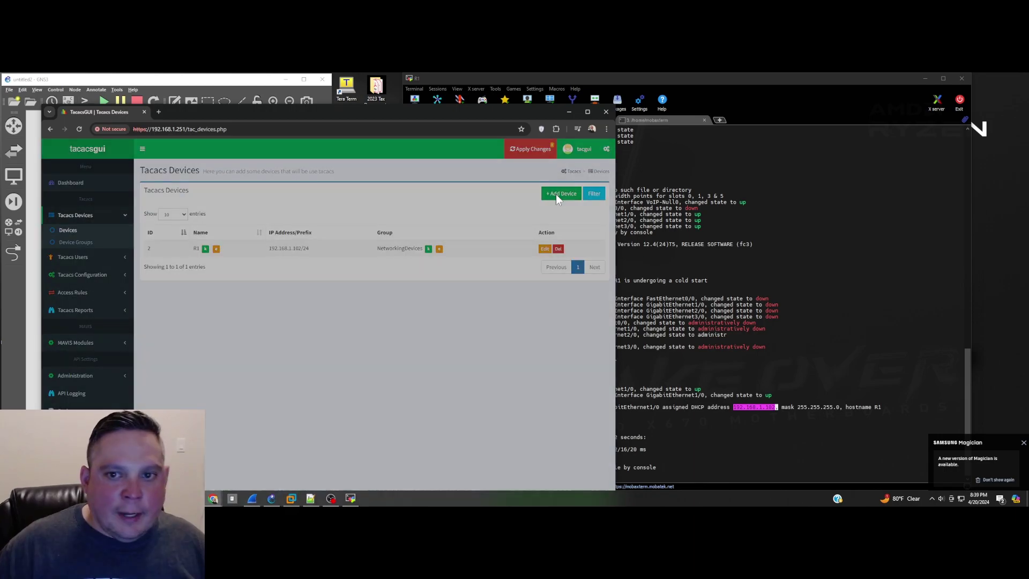
click(216, 219)
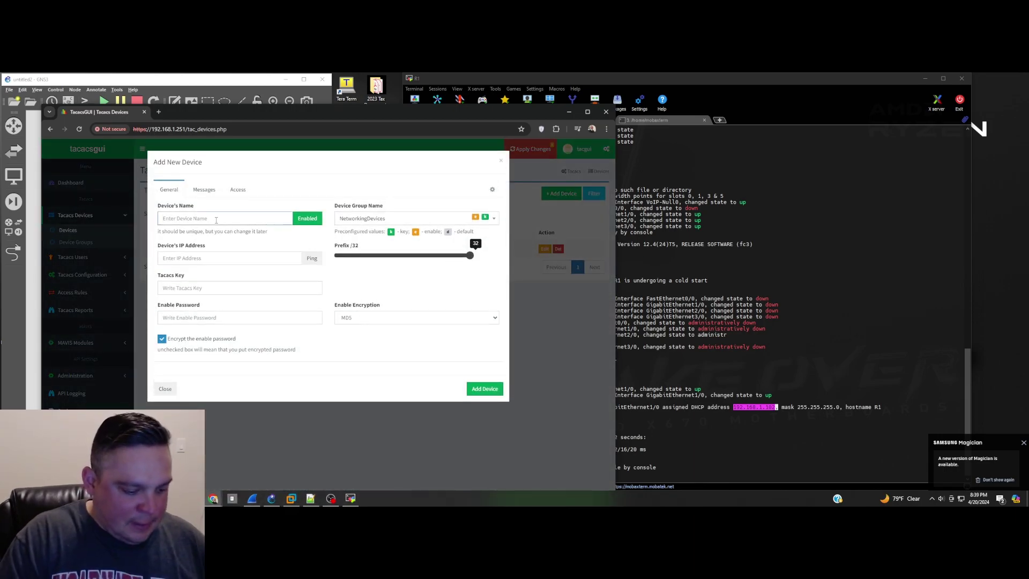
text(R2)
click(240, 263)
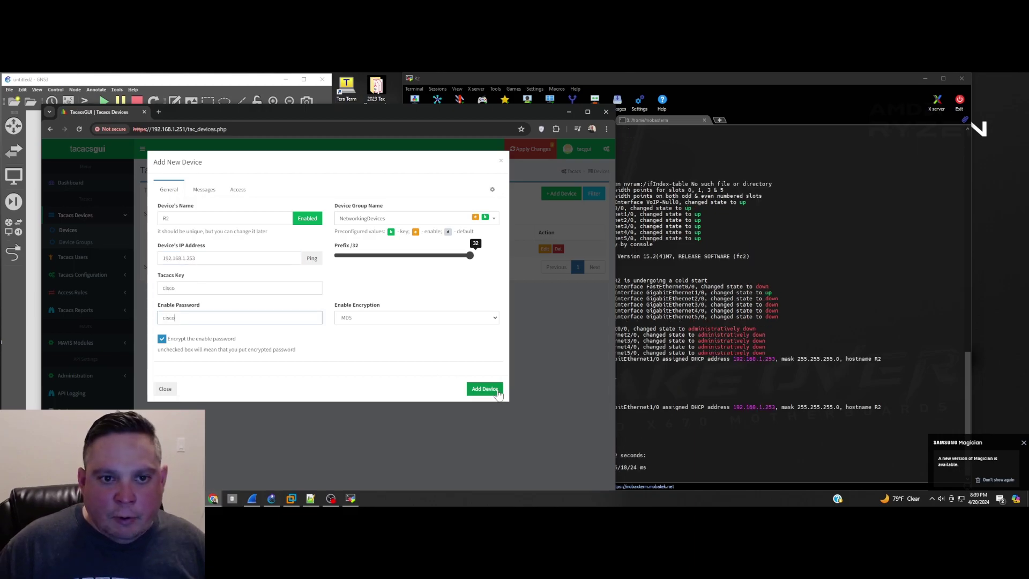
click(498, 391)
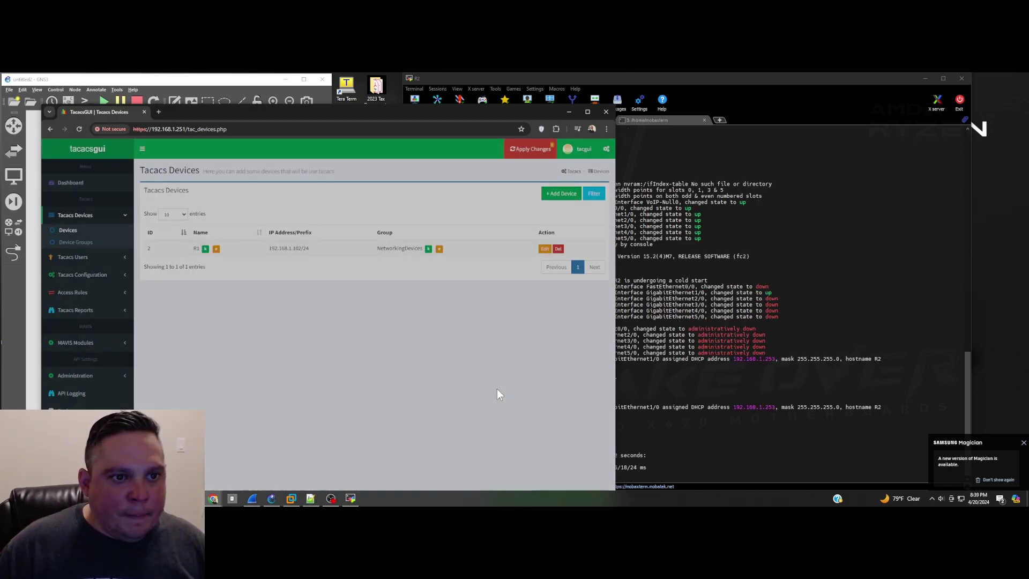
Step: Add TACACS user CiscoAdmin with a login password and enable password
click(74, 253)
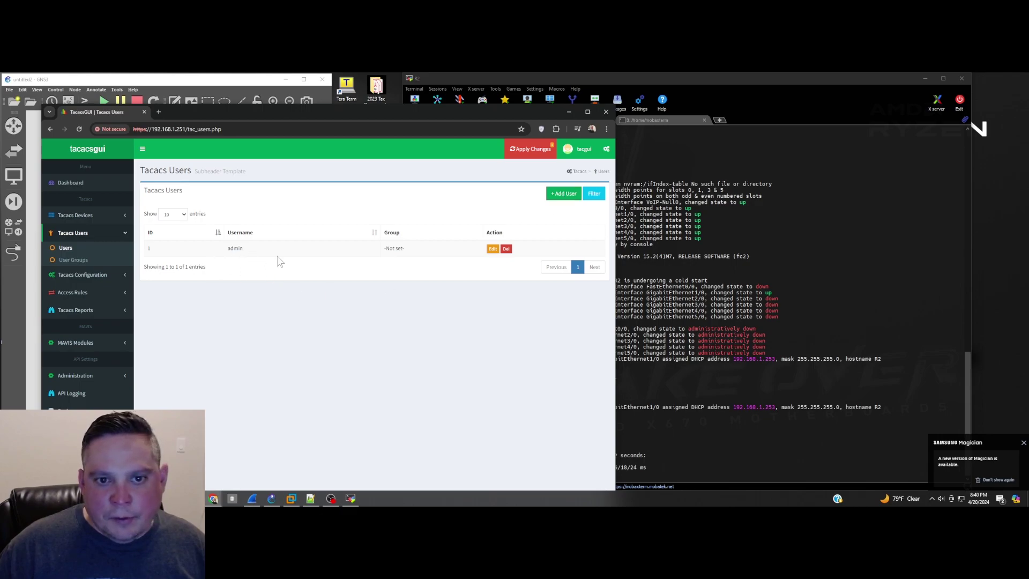
click(564, 193)
click(194, 218)
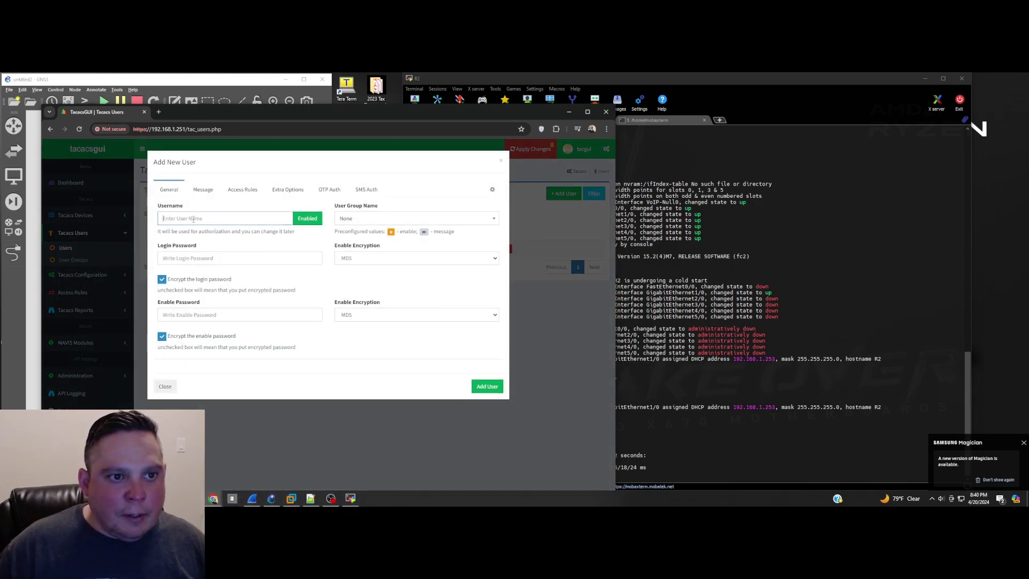
text(Cisco)
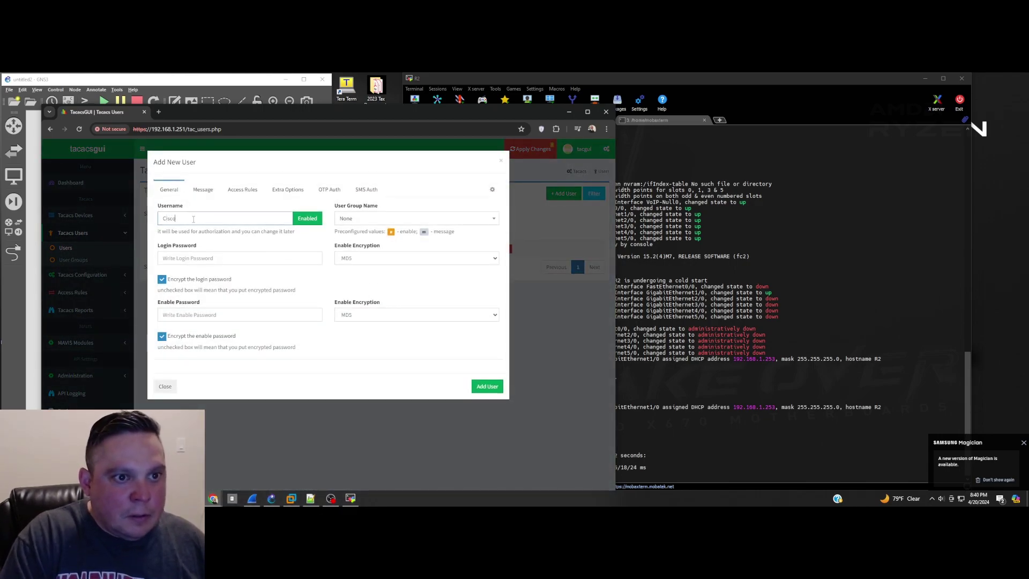
text(Admin)
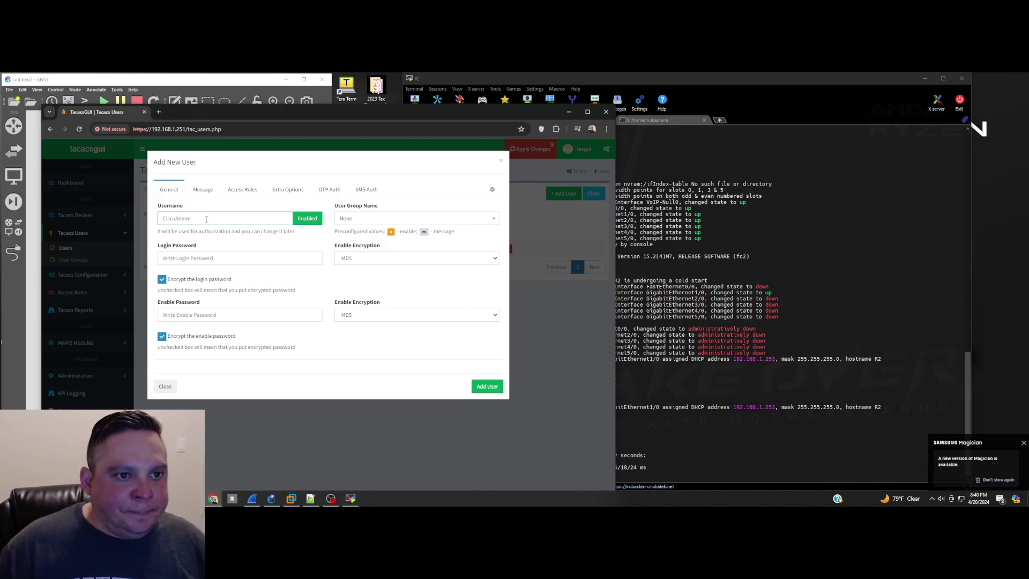
click(212, 258)
text(cisco)
click(205, 315)
text(c)
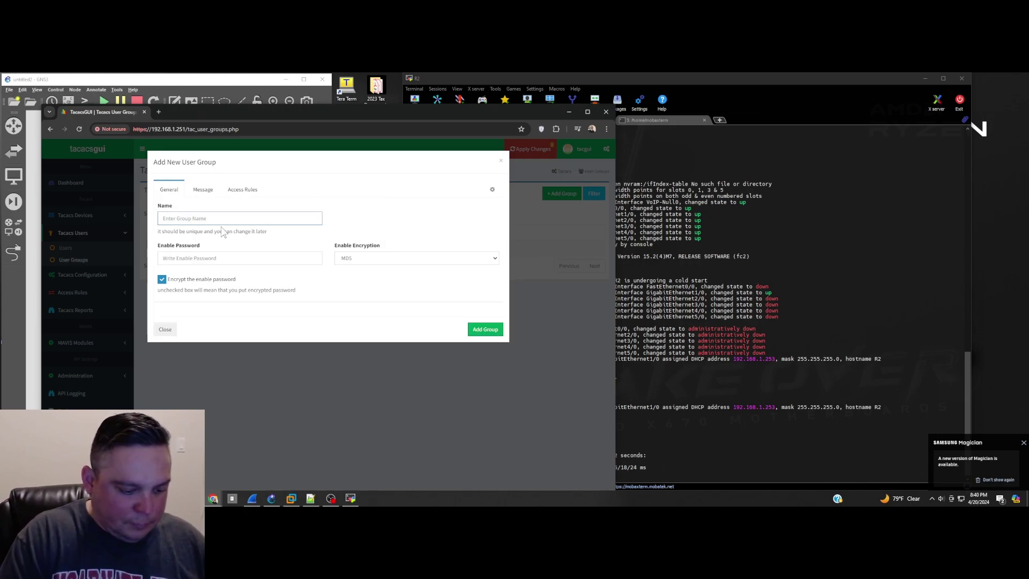
text(CiscoAdmi)
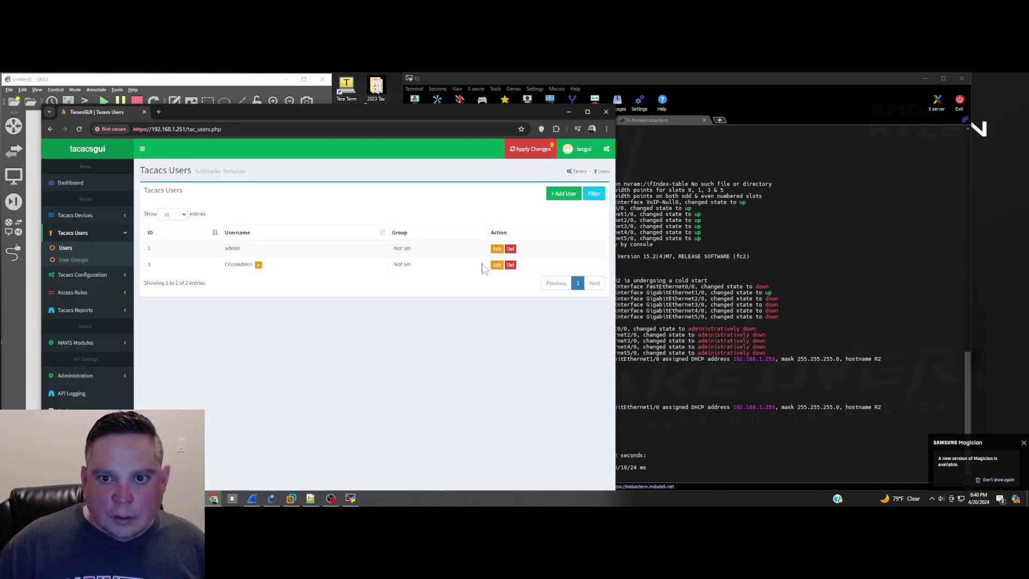
Step: Edit the new user, change its username to cisco, and assign the CiscoAdmin group
click(494, 265)
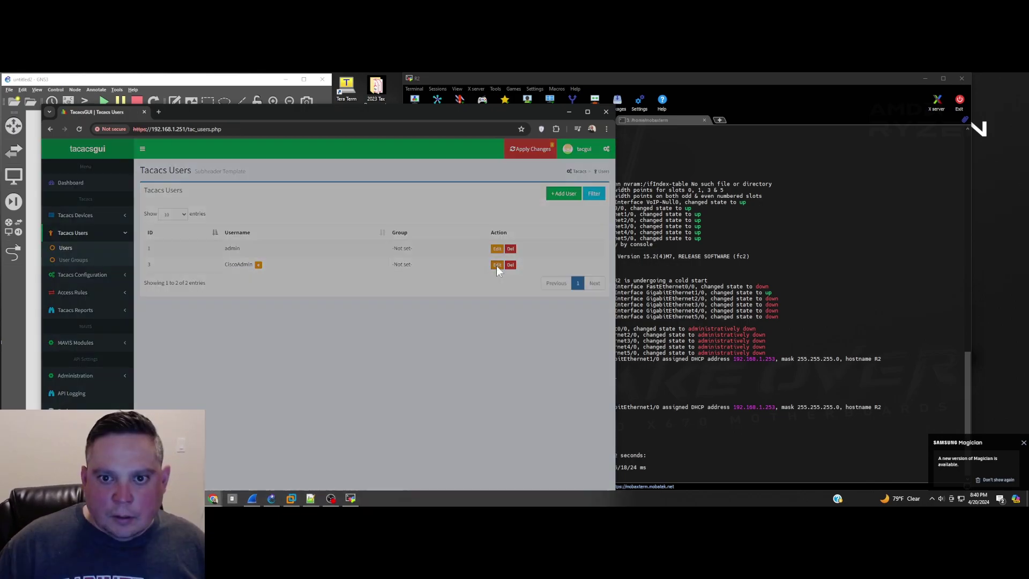
drag(193, 218, 159, 220)
text(ci)
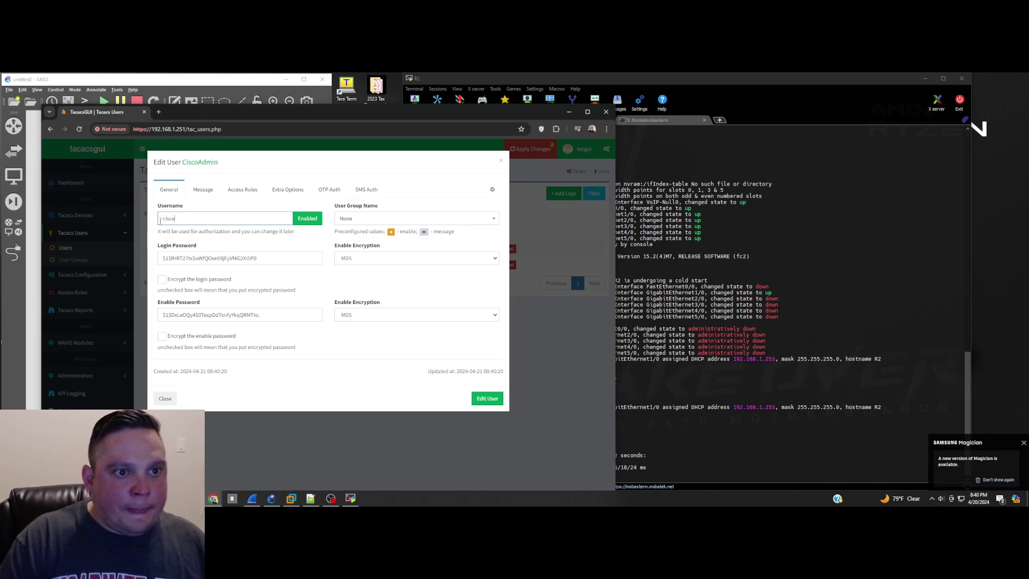
text(sco)
click(348, 219)
click(365, 238)
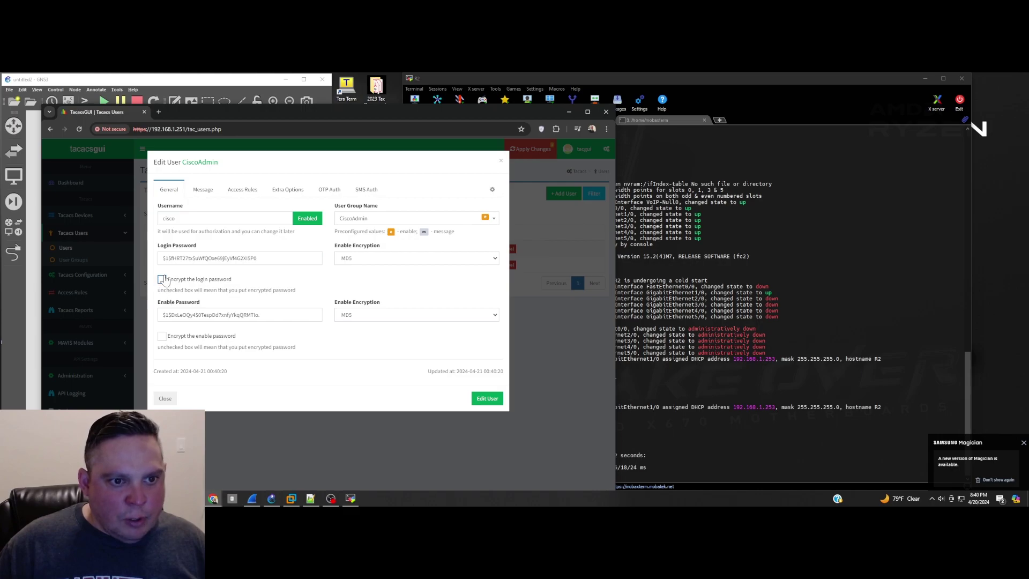
click(485, 399)
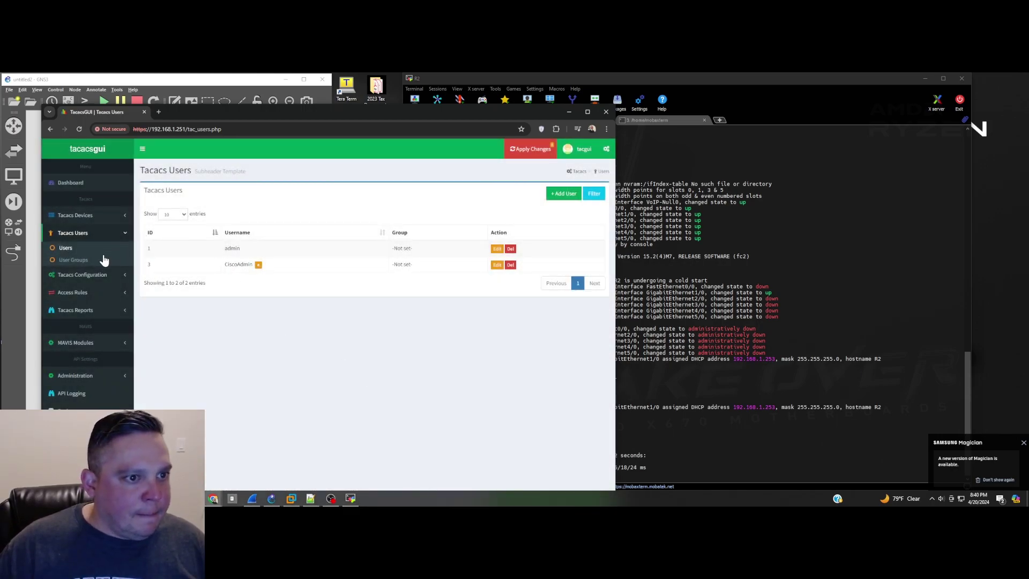
Step: Start the TACACS daemon in Global Settings, then test and apply the pending changes
click(83, 274)
click(78, 265)
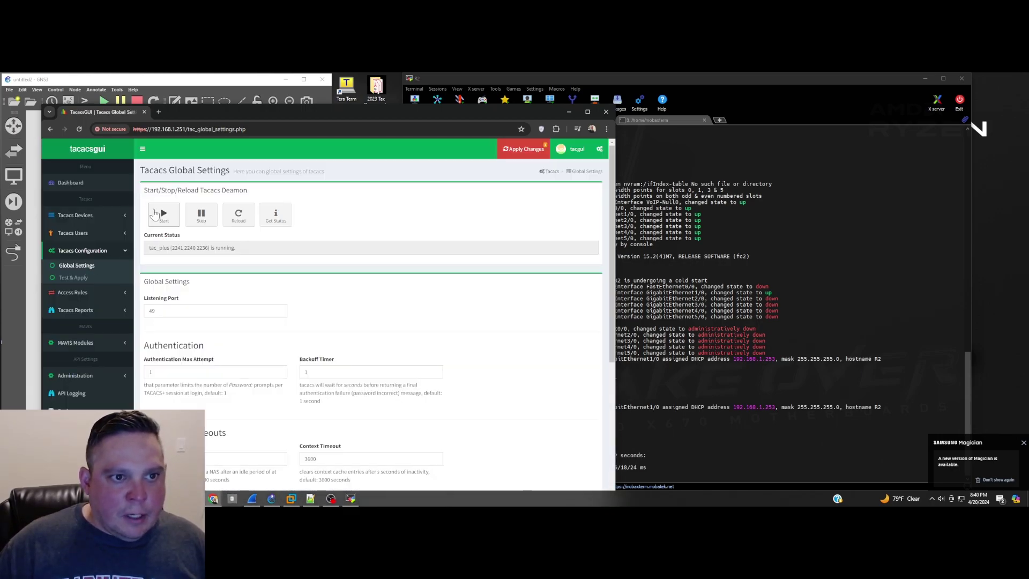
click(157, 214)
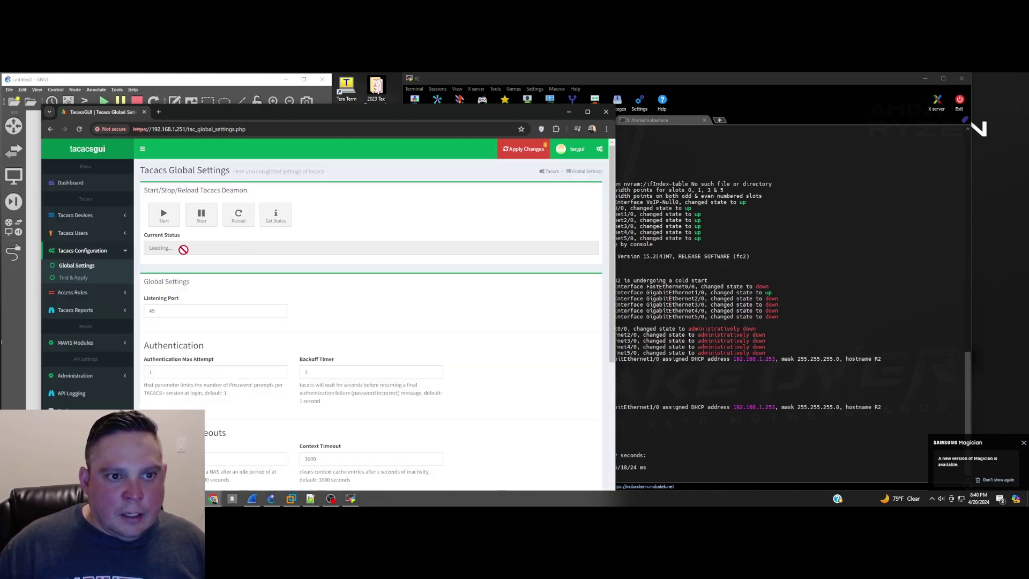
click(523, 149)
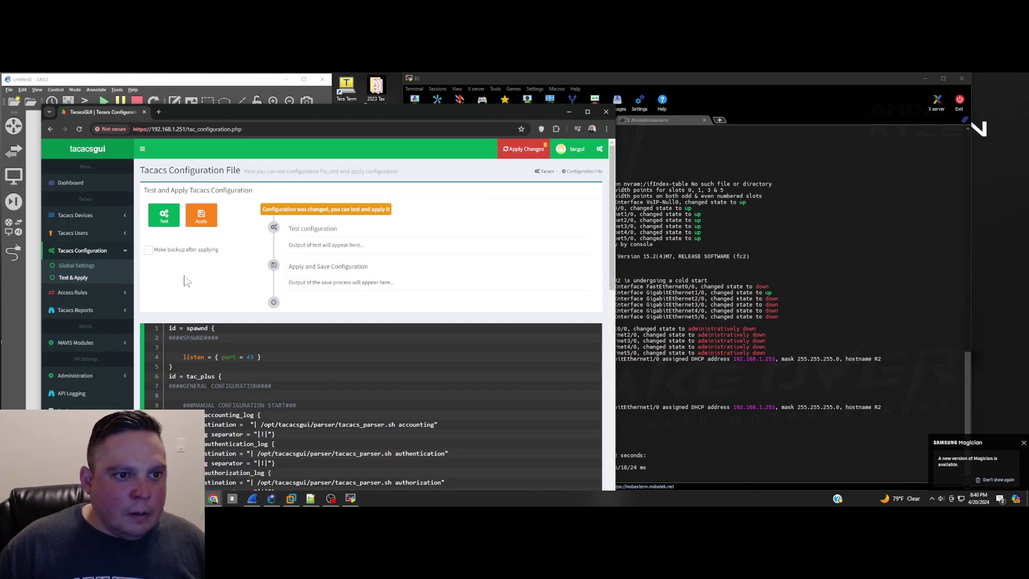
click(203, 217)
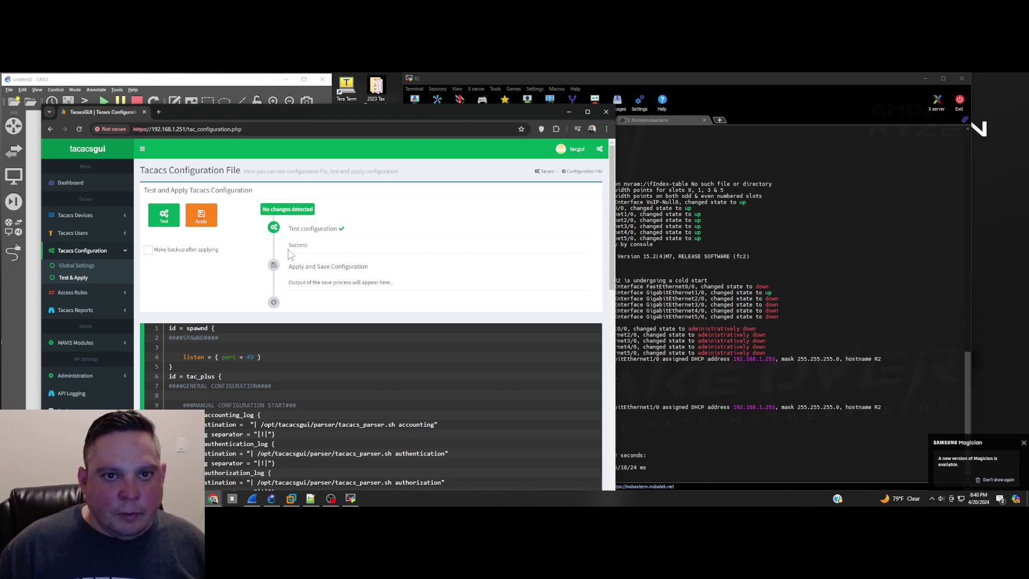
drag(407, 111, 384, 91)
Step: On R1, enter the TACACS server key and paste the AAA and SSH version 2 configuration lines
click(651, 401)
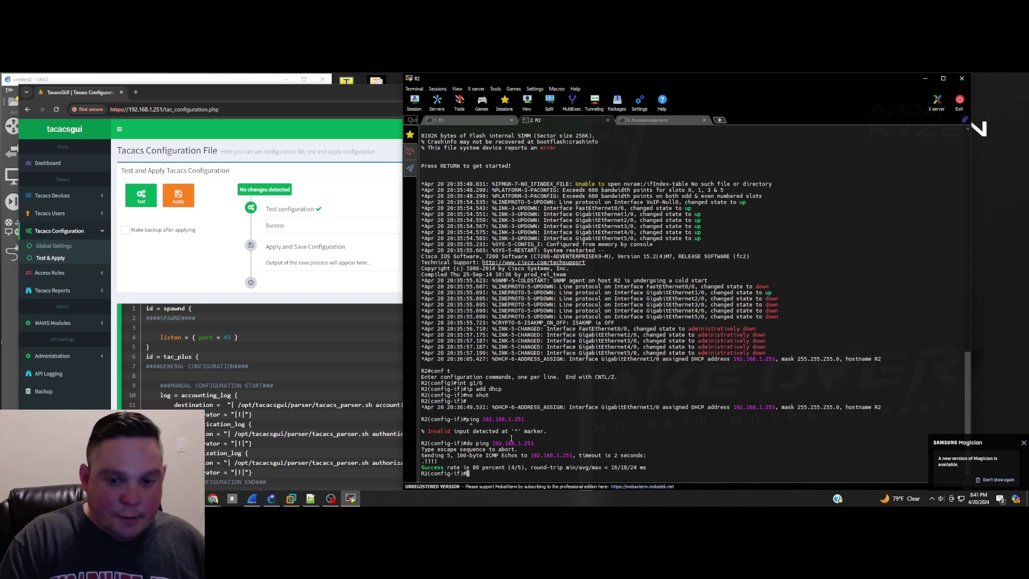
click(478, 120)
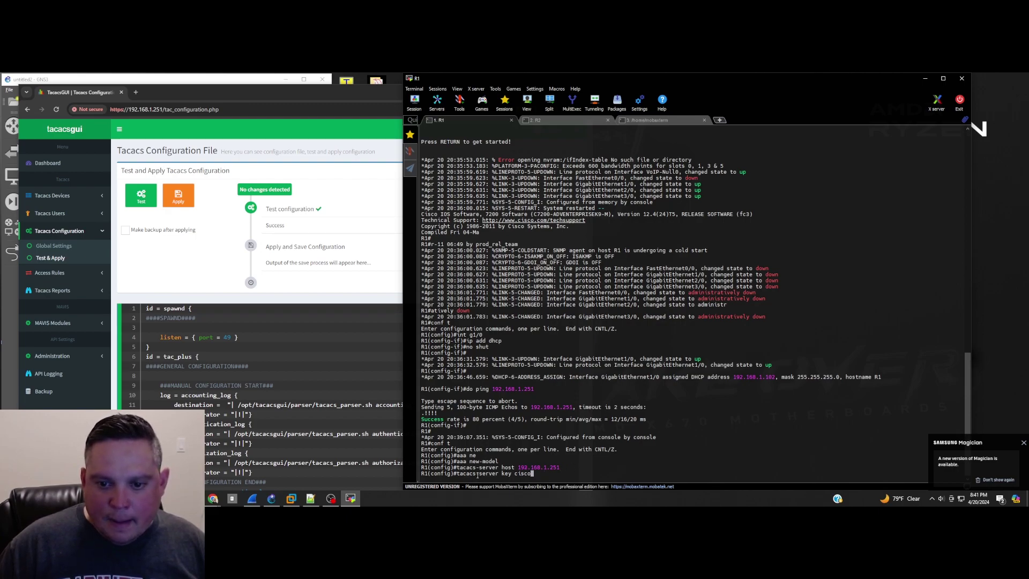
key(Return)
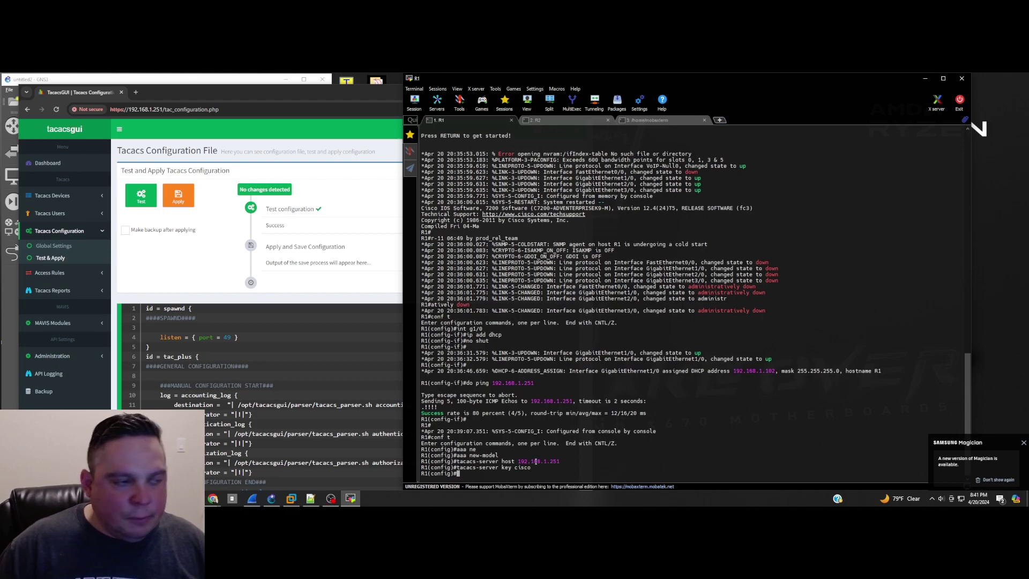
right_click(590, 454)
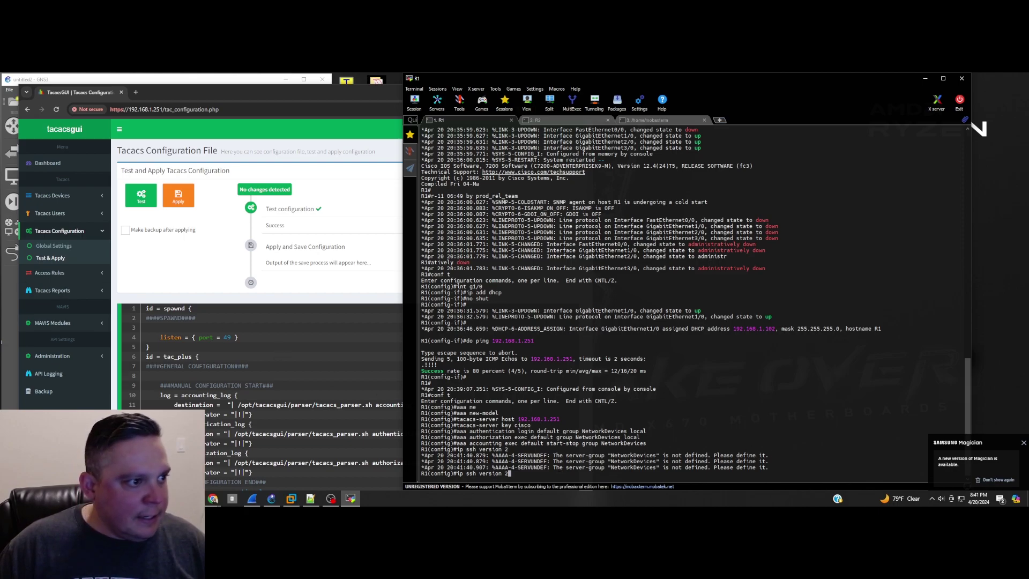
key(Return)
Step: Build the 'crypto key generate' command on R1 using Tab completion
text(cry)
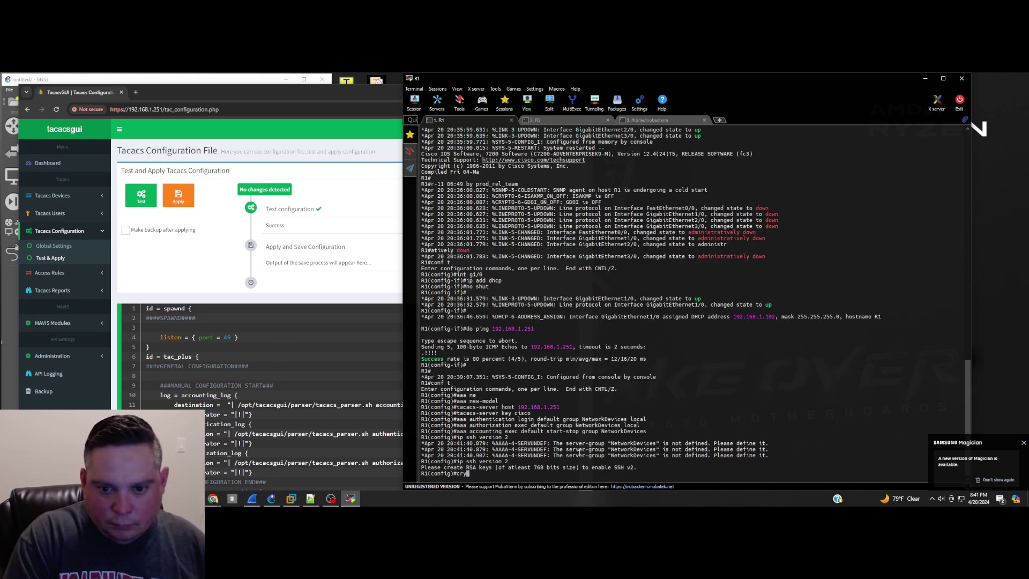
key(Tab)
text(ke)
key(Tab)
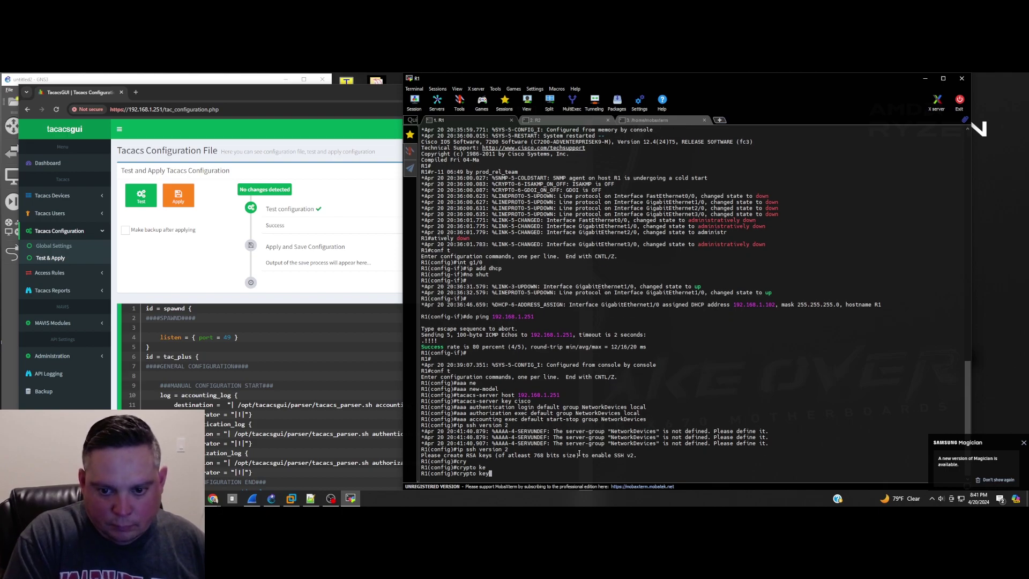
text(ge)
key(Tab)
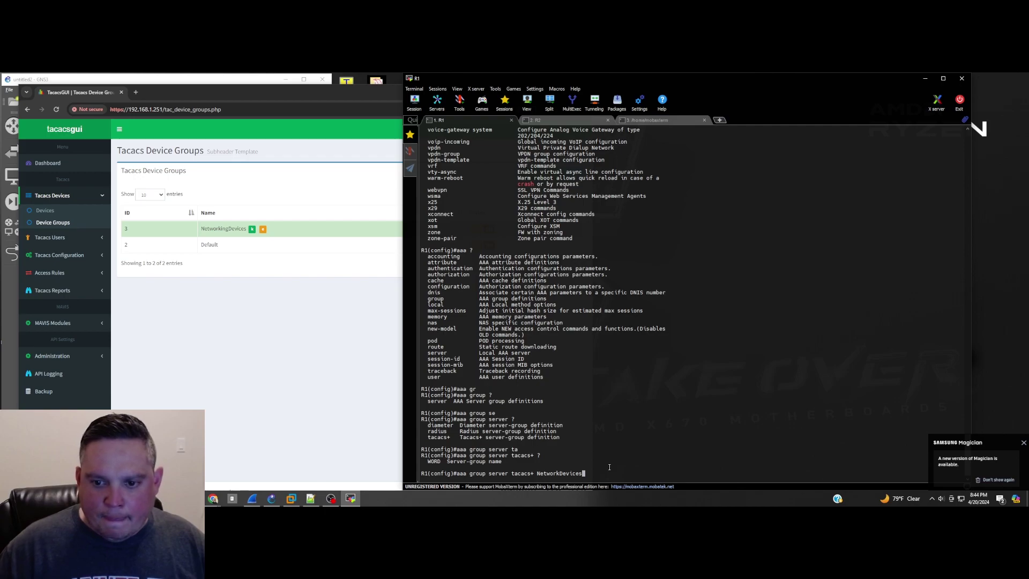
Step: Create the NetworkDevices TACACS+ group and add server 192.168.1.25 after exploring syntax help
text(?)
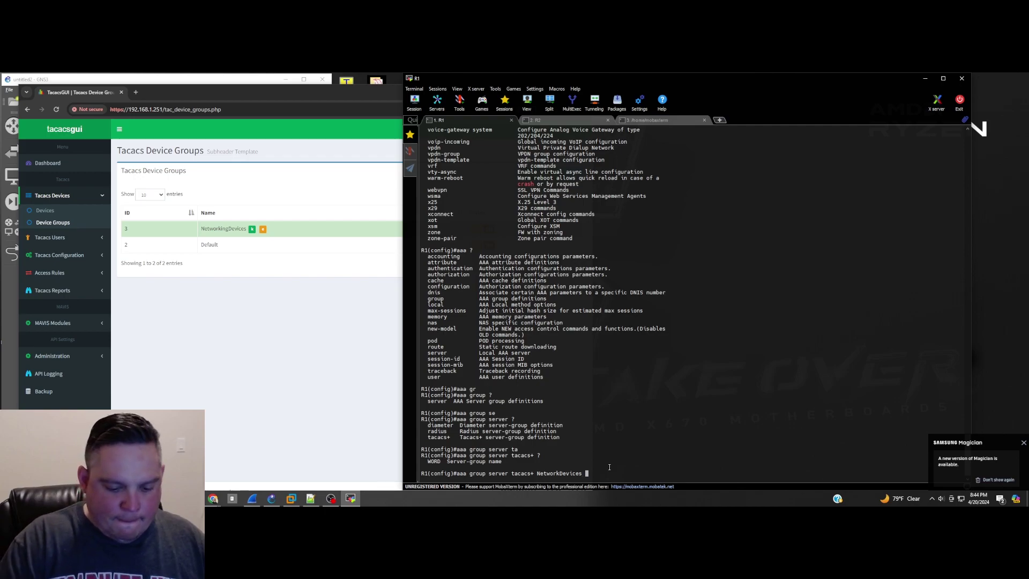
key(Return)
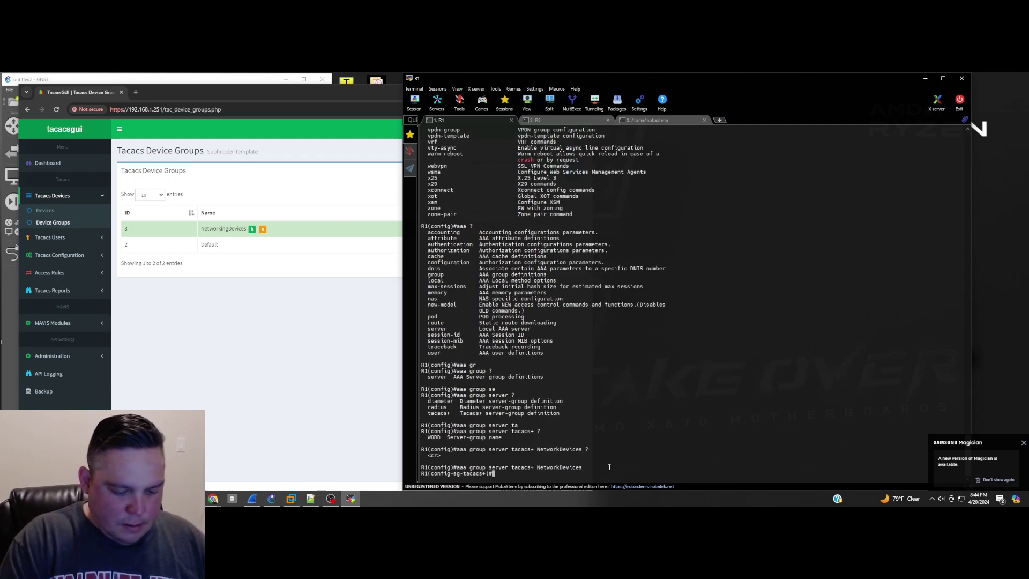
text(?ip )
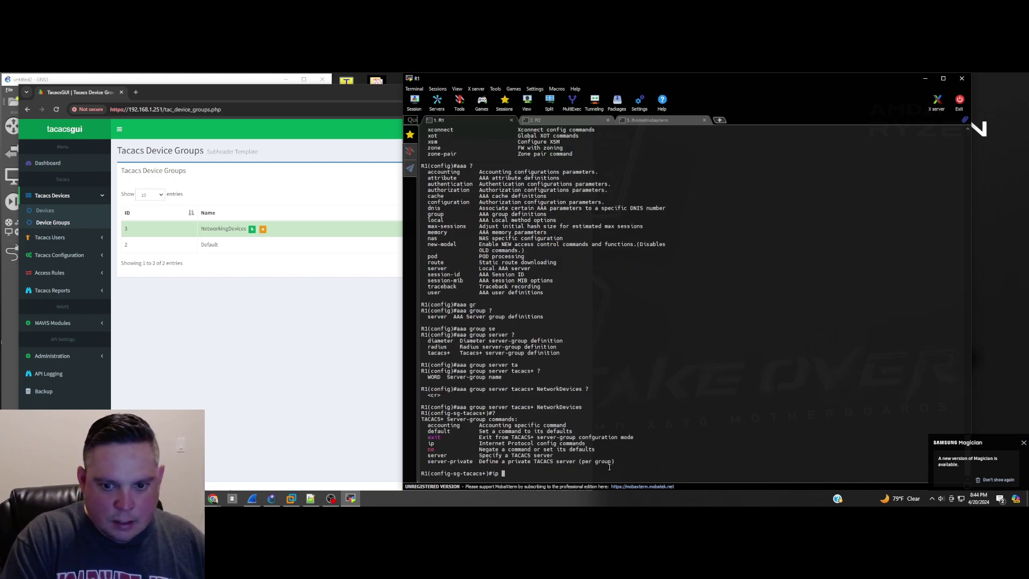
text(ipv4 )
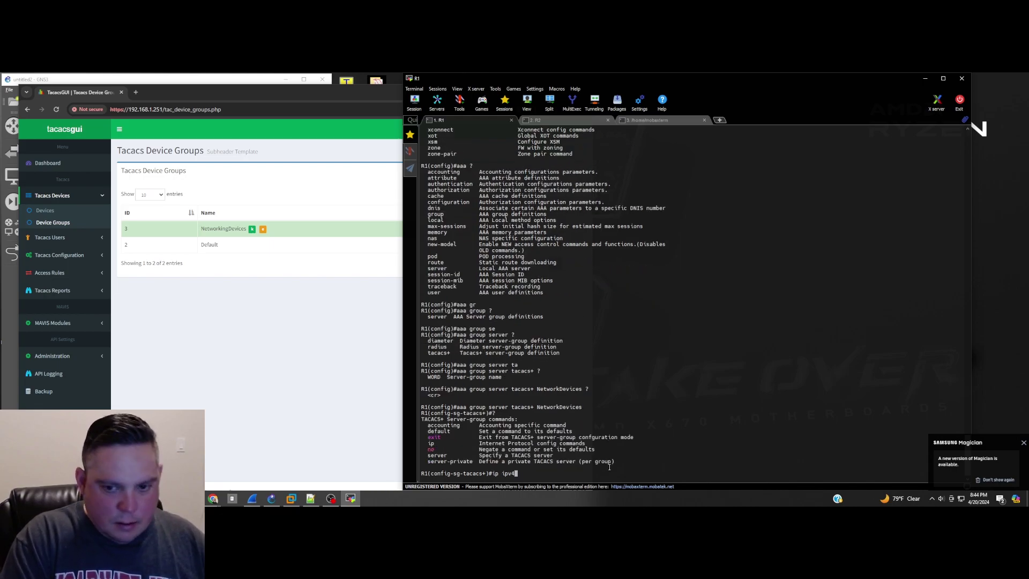
text(192.168.1.25 ?)
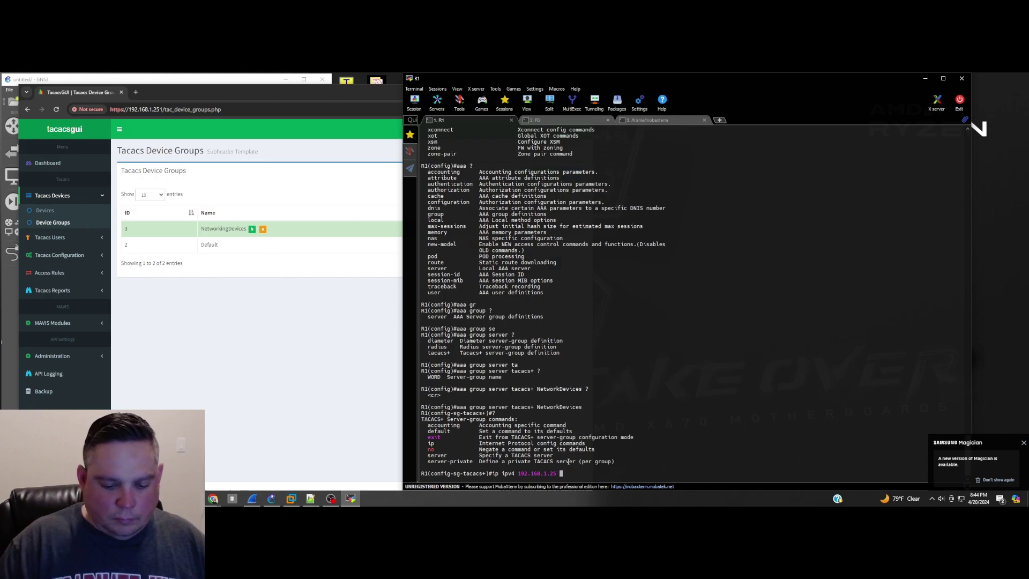
key(BackSpace)
key(BackSpace)
key(BackSpace)
key(BackSpace)
key(BackSpace)
key(BackSpace)
key(BackSpace)
key(BackSpace)
key(BackSpace)
key(BackSpace)
key(BackSpace)
key(BackSpace)
key(BackSpace)
key(BackSpace)
key(BackSpace)
key(BackSpace)
key(BackSpace)
key(BackSpace)
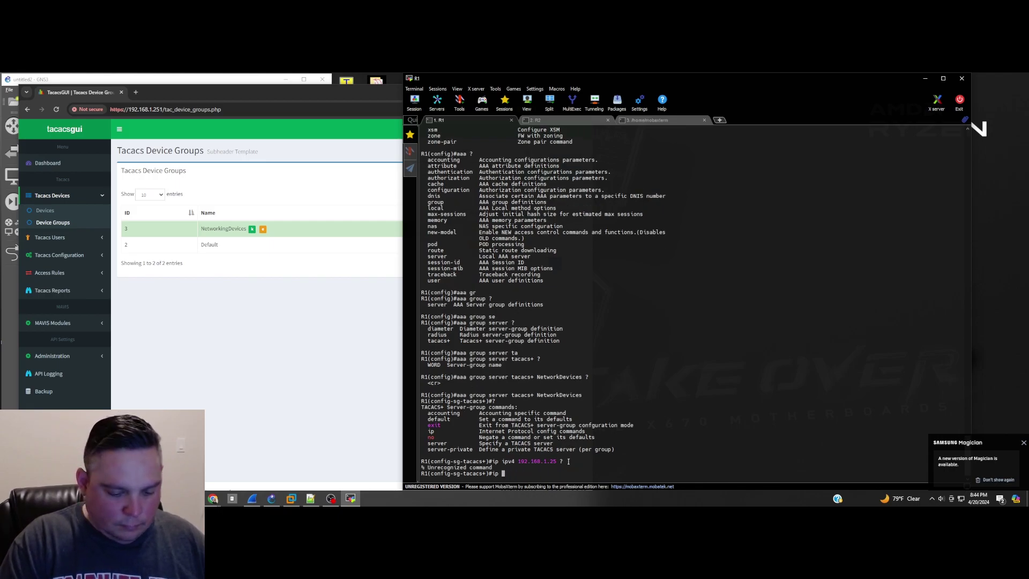
text(?)
text(tac)
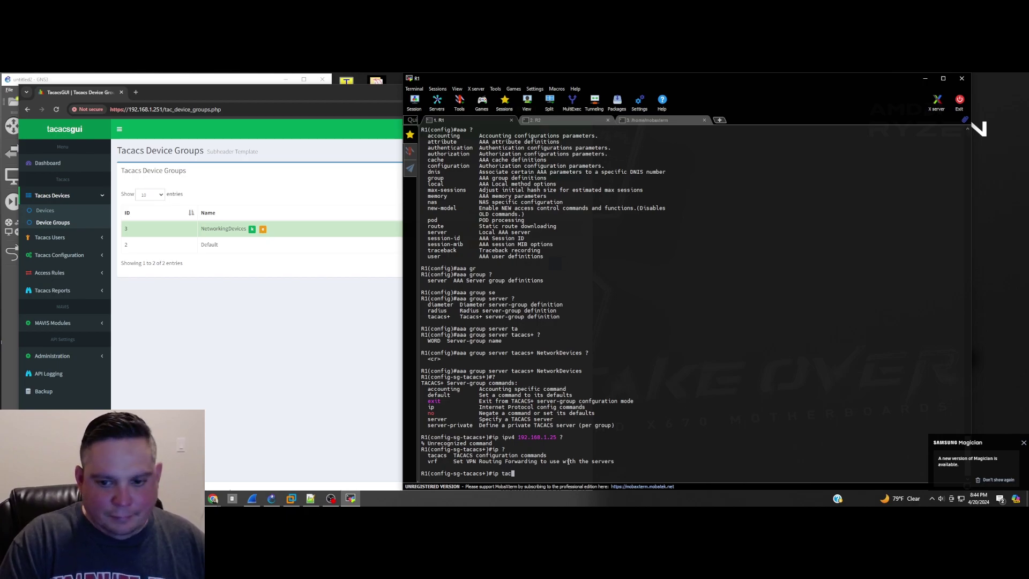
key(Tab)
text(?)
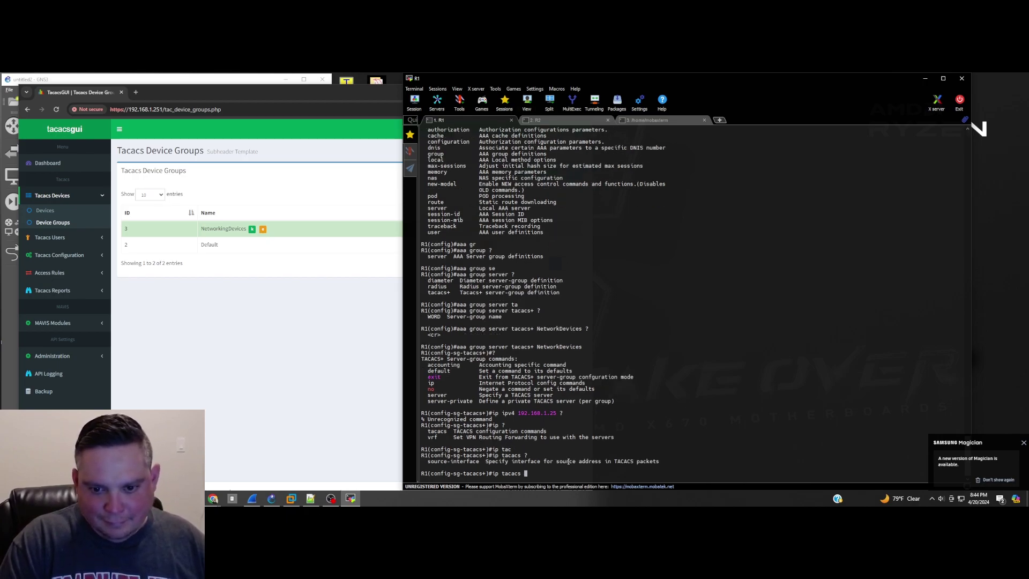
key(BackSpace)
key(BackSpace)
key(BackSpace)
key(BackSpace)
key(BackSpace)
key(BackSpace)
key(BackSpace)
key(BackSpace)
key(BackSpace)
key(BackSpace)
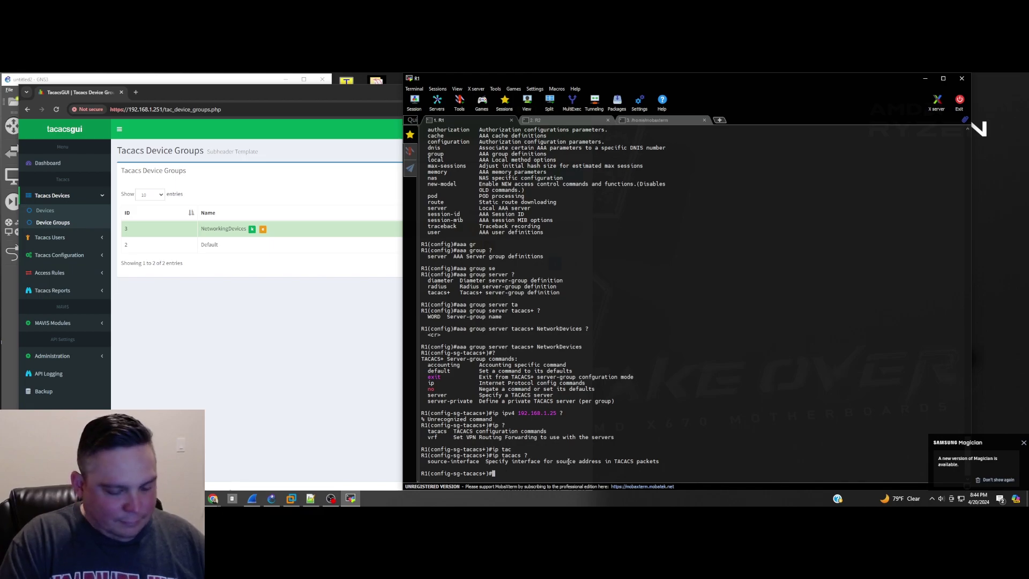
text(se)
key(Tab)
text(?)
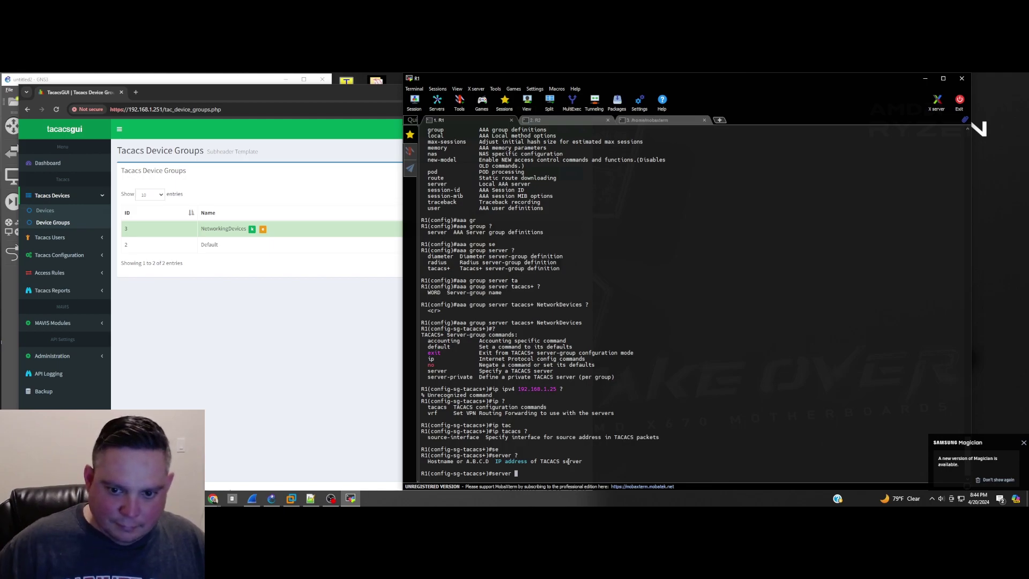
text(192.168.1.25 ?)
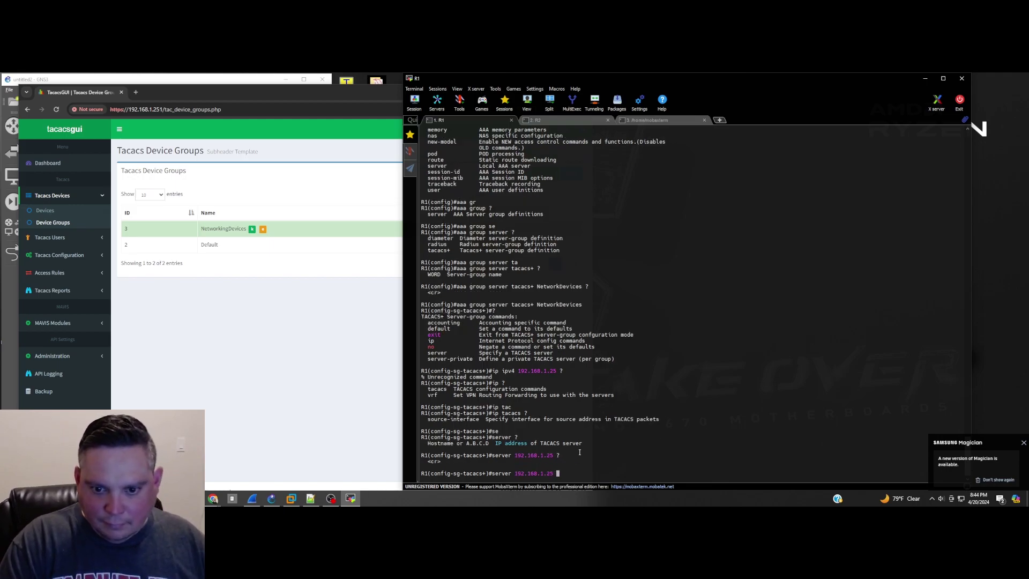
key(Return)
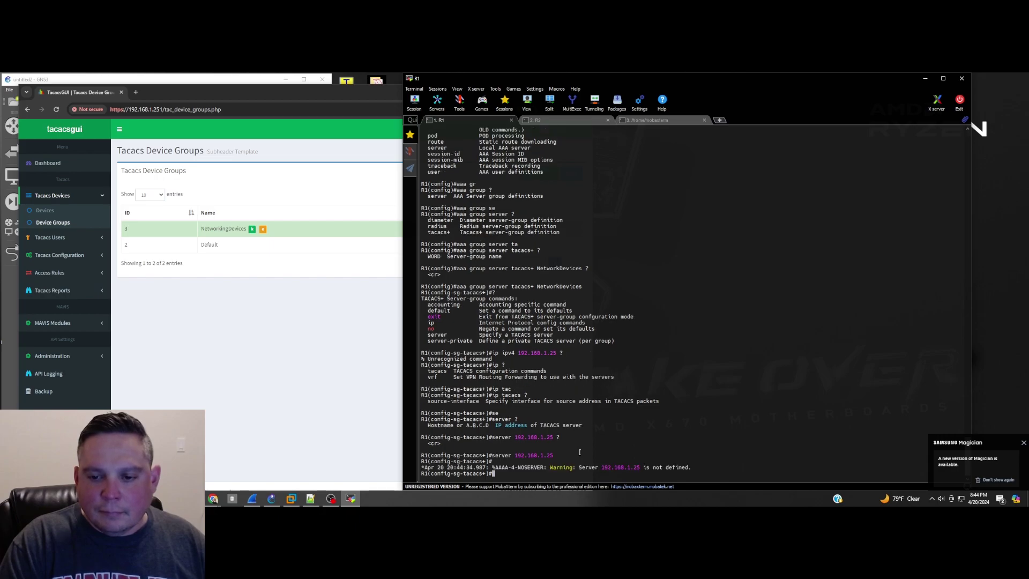
Step: Add server 192.168.1.251, remove 192.168.1.25, and display R1's running configuration
key(Up)
text(1)
key(Return)
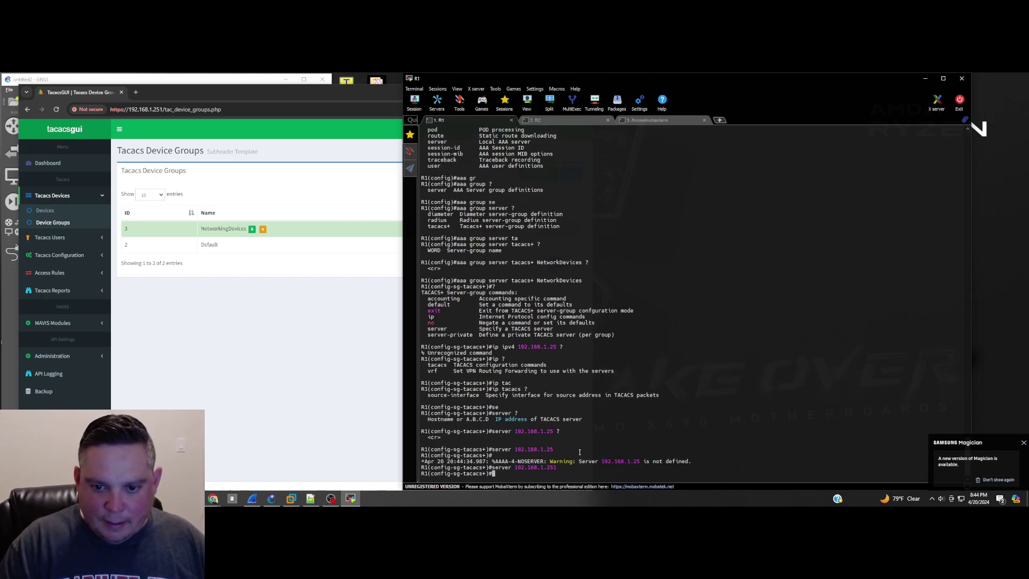
key(Up)
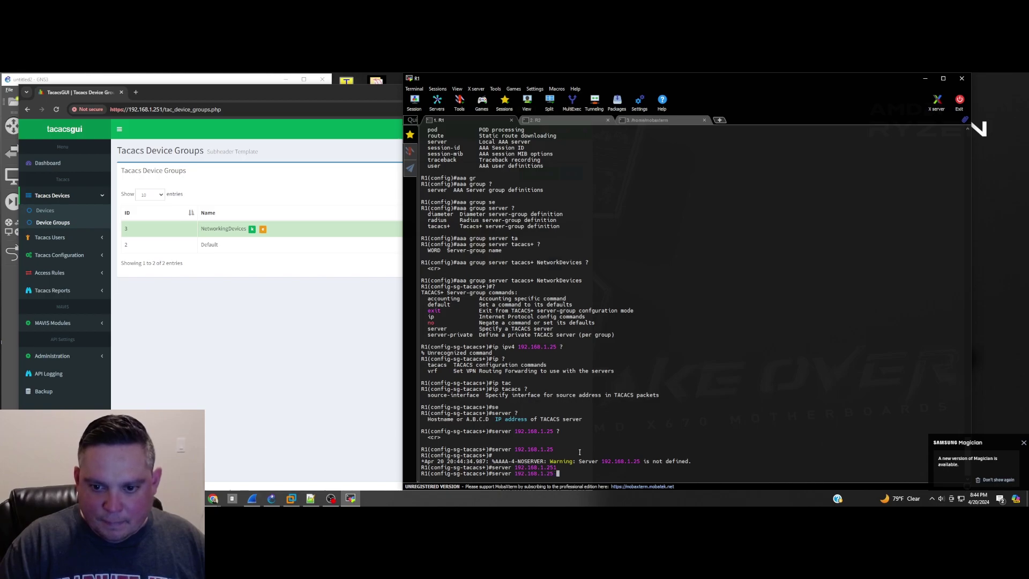
key(ctrl+a)
text(no)
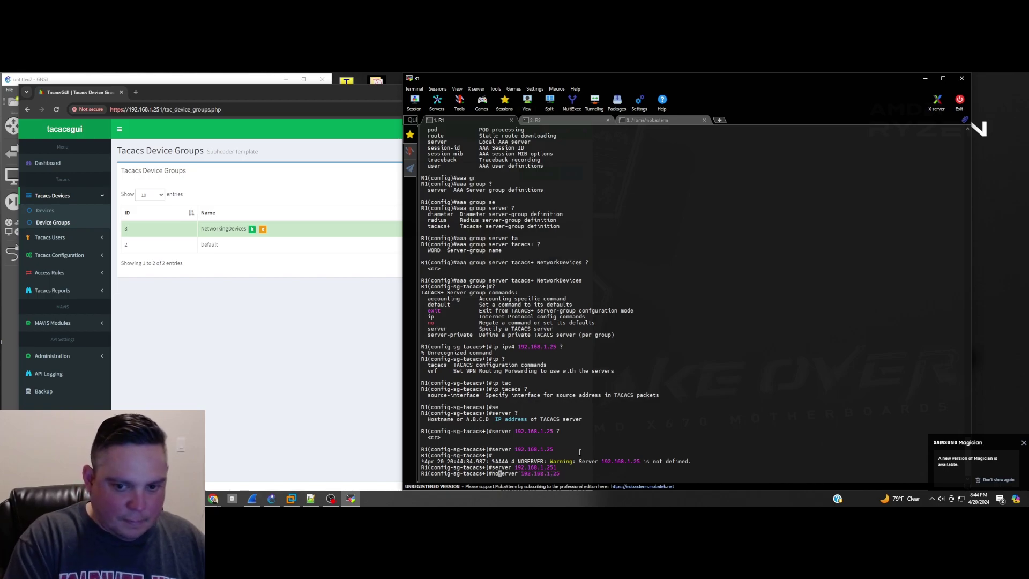
key(Return)
text(do sh r)
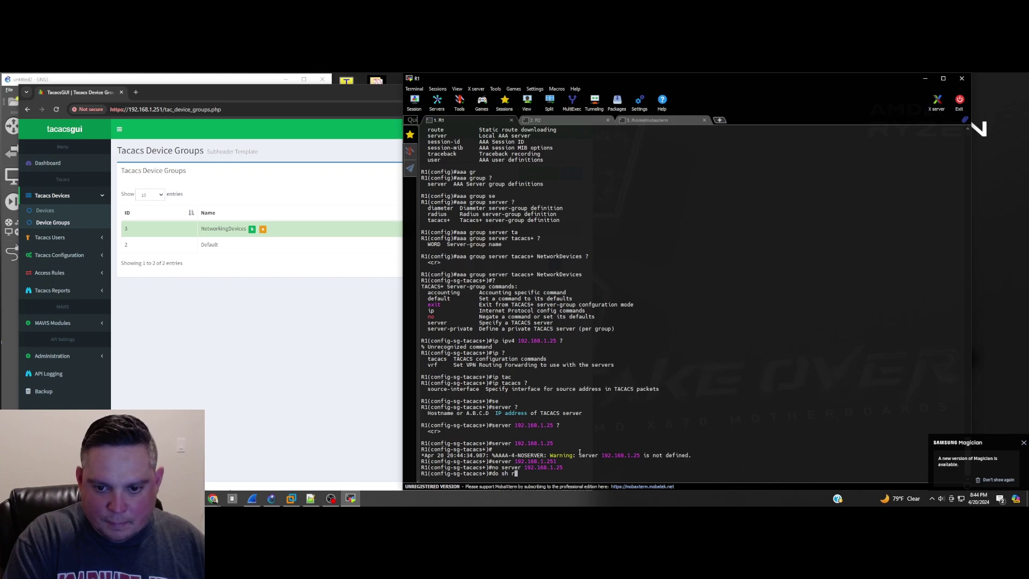
text(un)
key(Return)
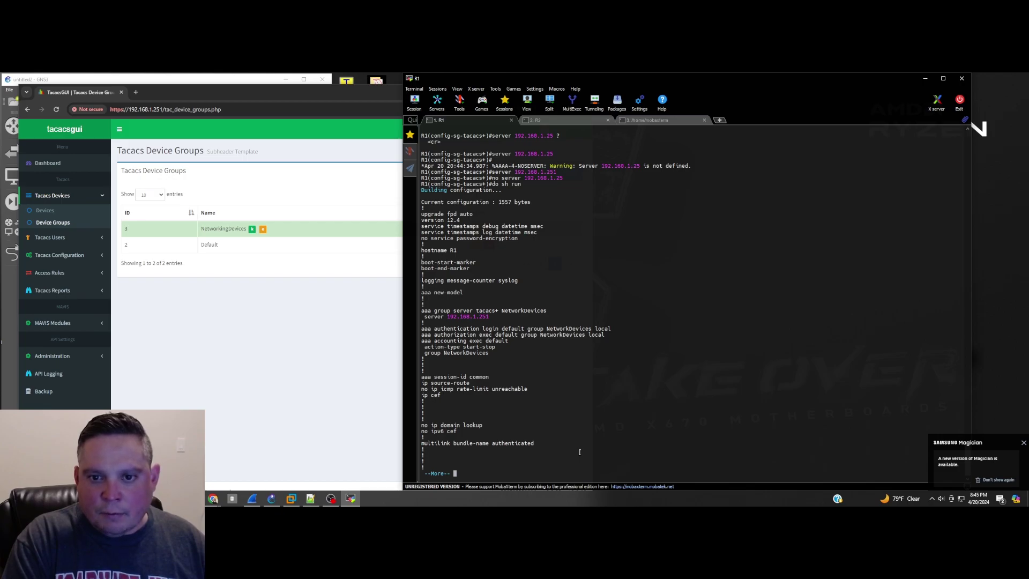
Step: Page through R1's running config, then exit the server group and global configuration modes
key(space)
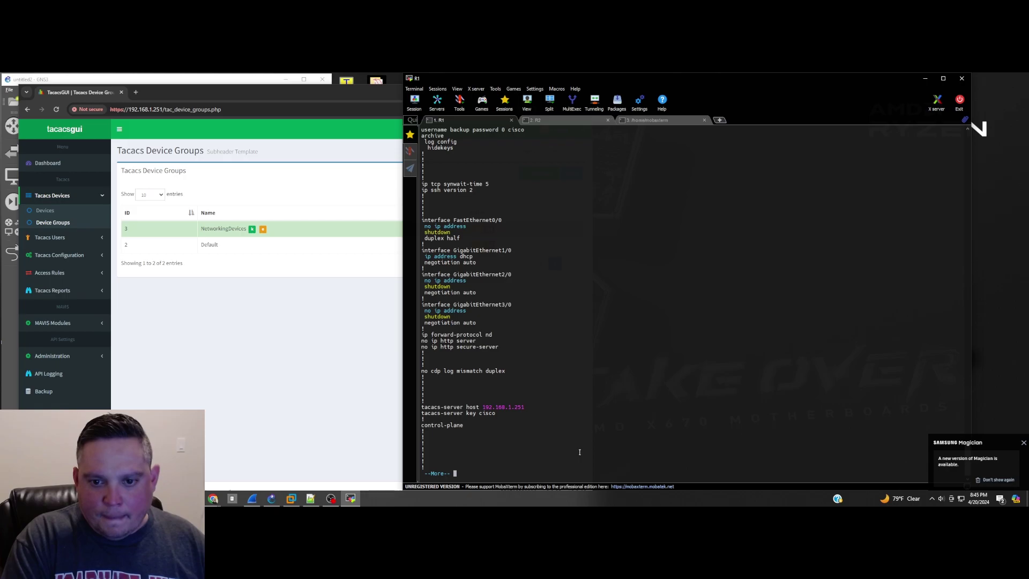
key(space)
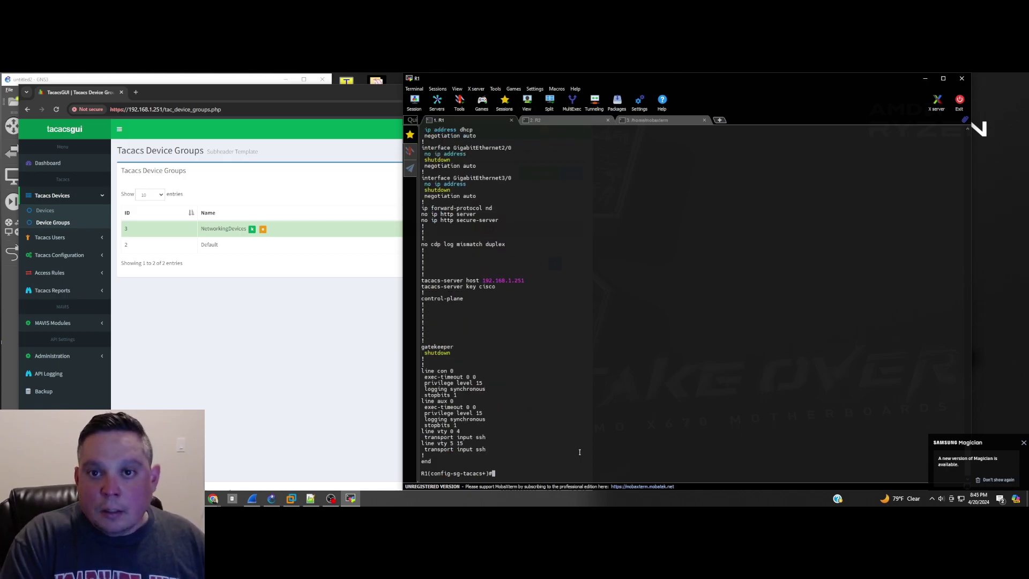
text(exi)
key(Return)
text(e)
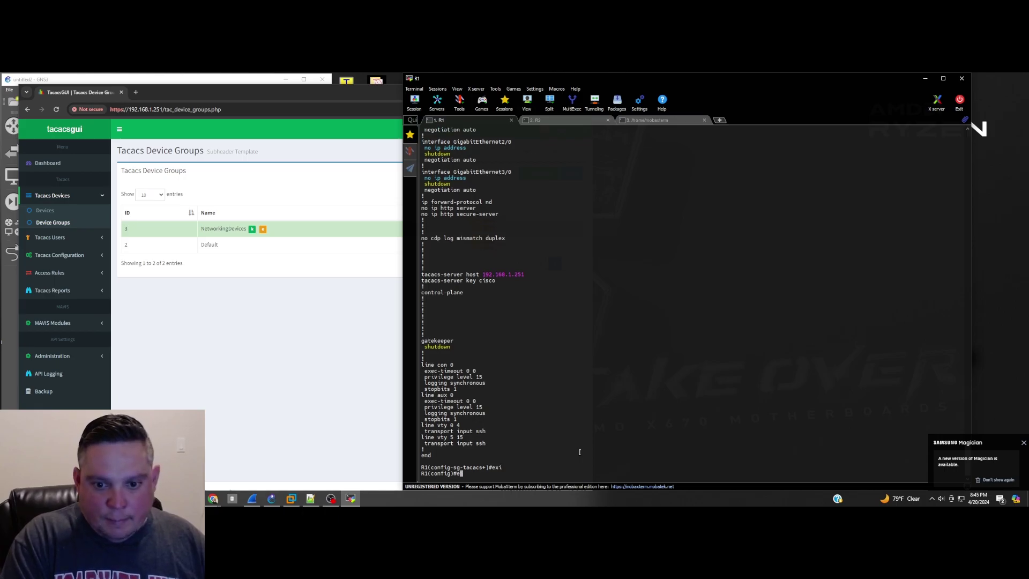
text(xi)
key(Return)
text(exi)
Step: Log out of the R1 console and log back in with the test username
key(Return)
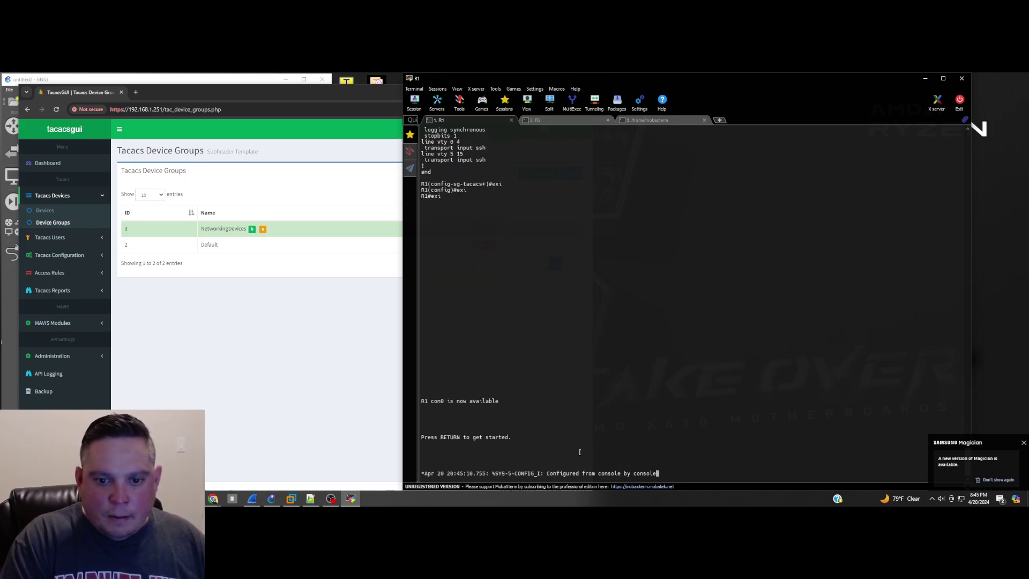
key(Return)
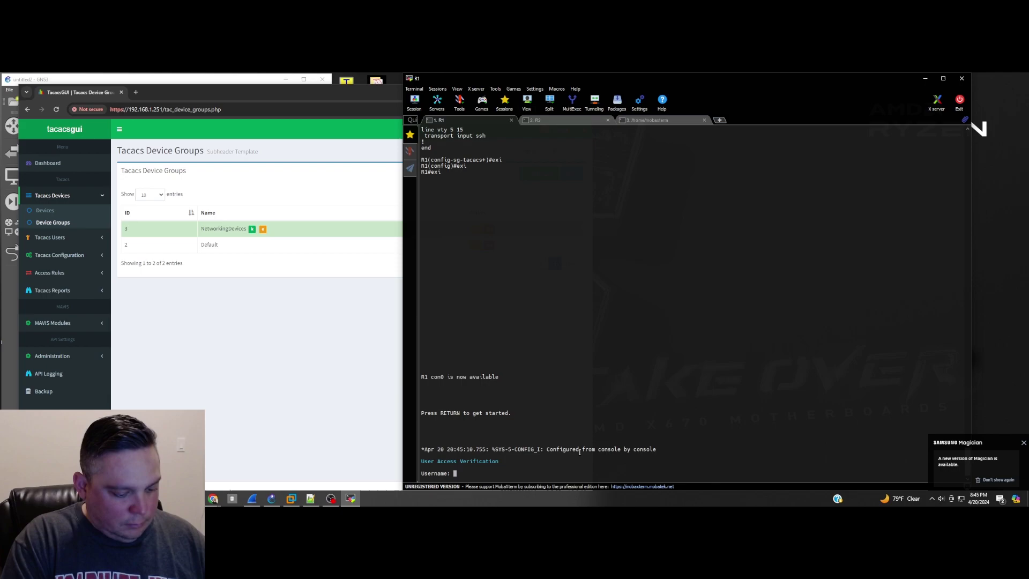
text(cisco)
key(Return)
key(Return)
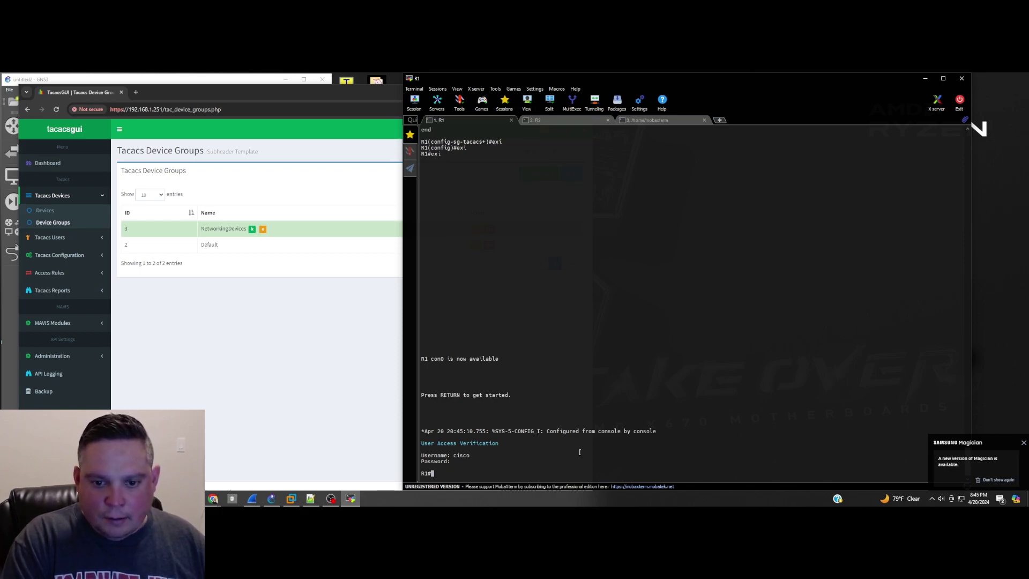
Step: Run 'test aaa group tacacs+' with the test user's credentials in legacy mode on R1
text(test )
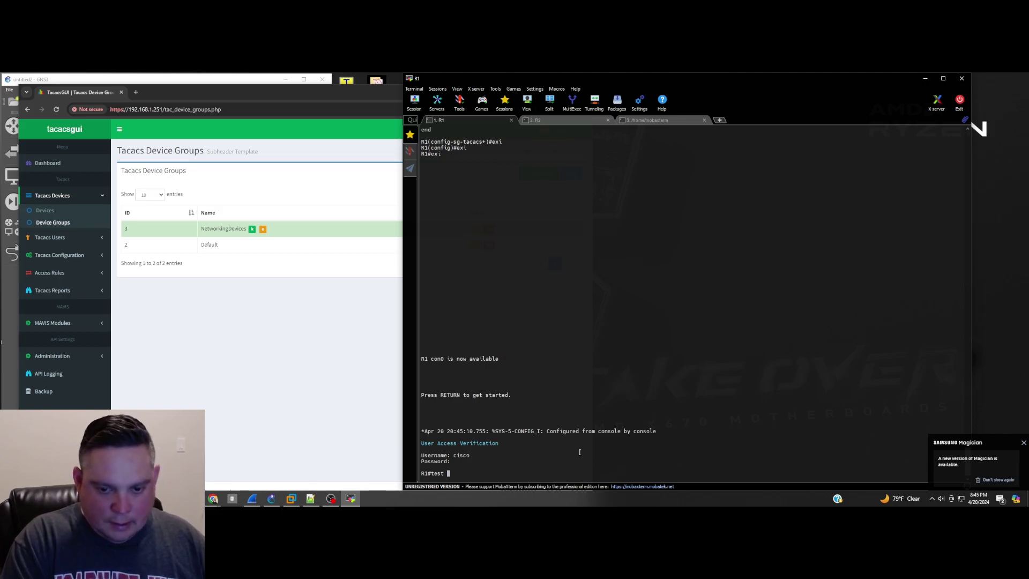
text(?aaa ?)
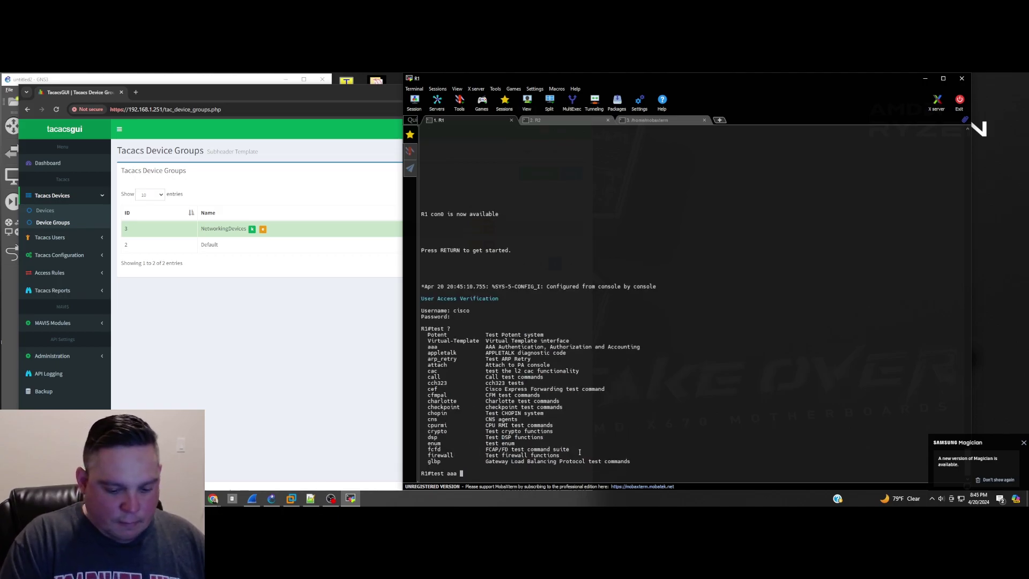
text(gr ?ta)
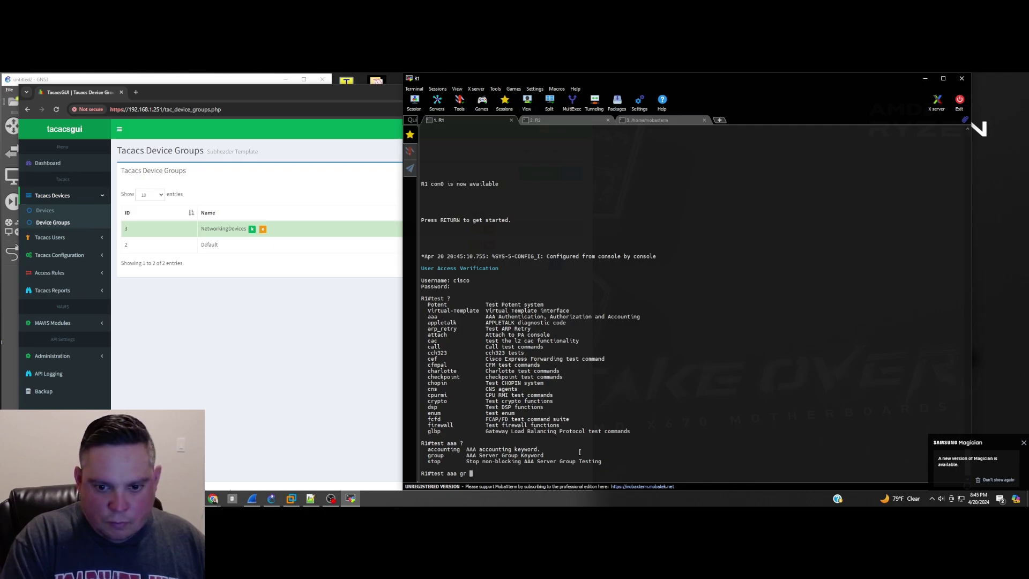
key(Tab)
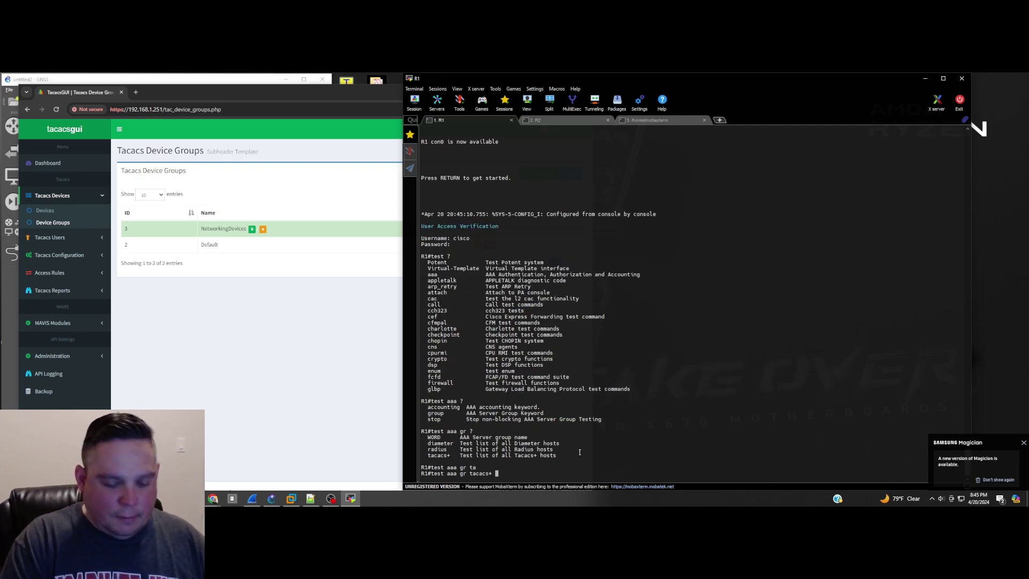
text(?c)
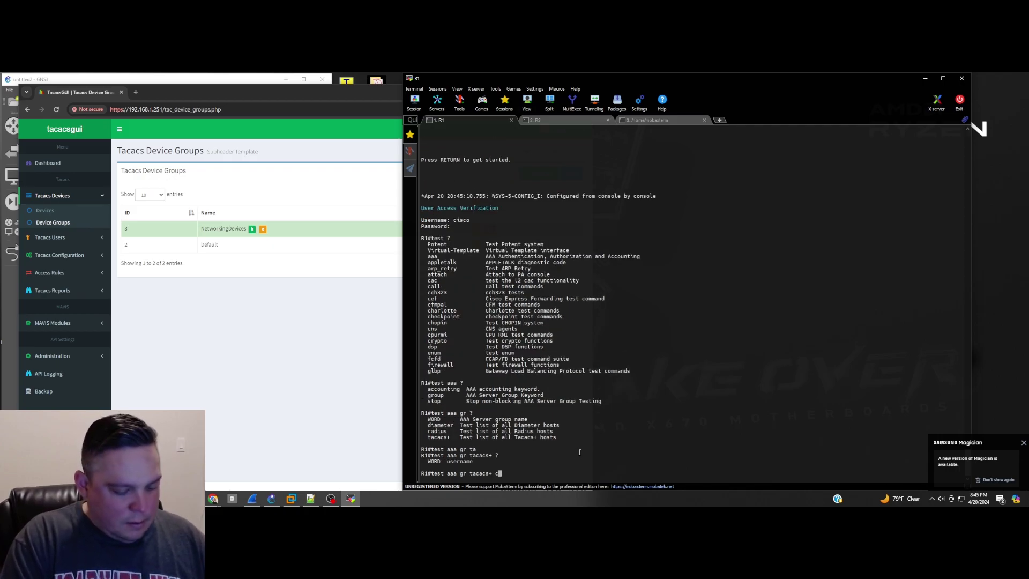
text(isco )
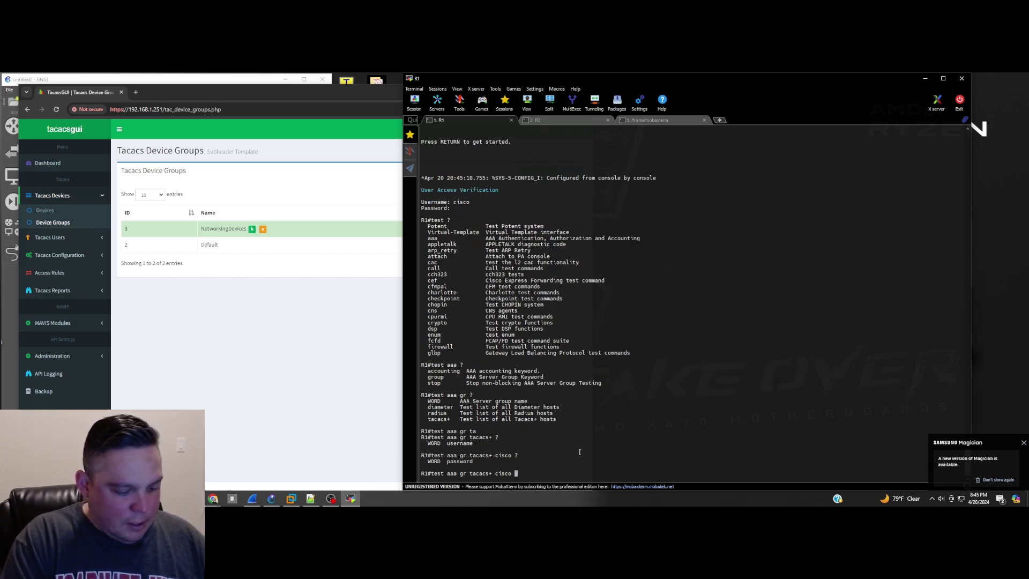
text(?cisco )
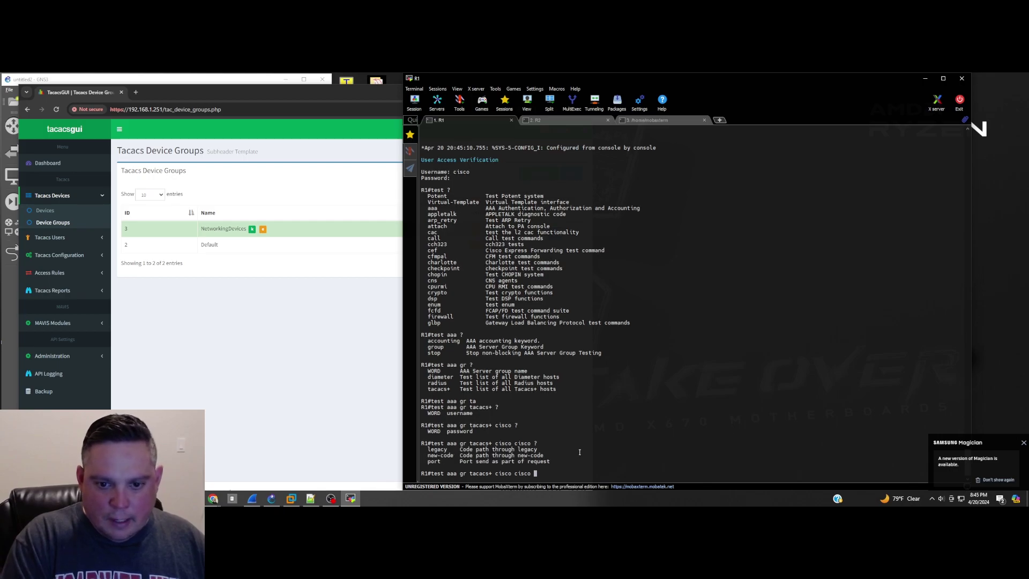
text(?le)
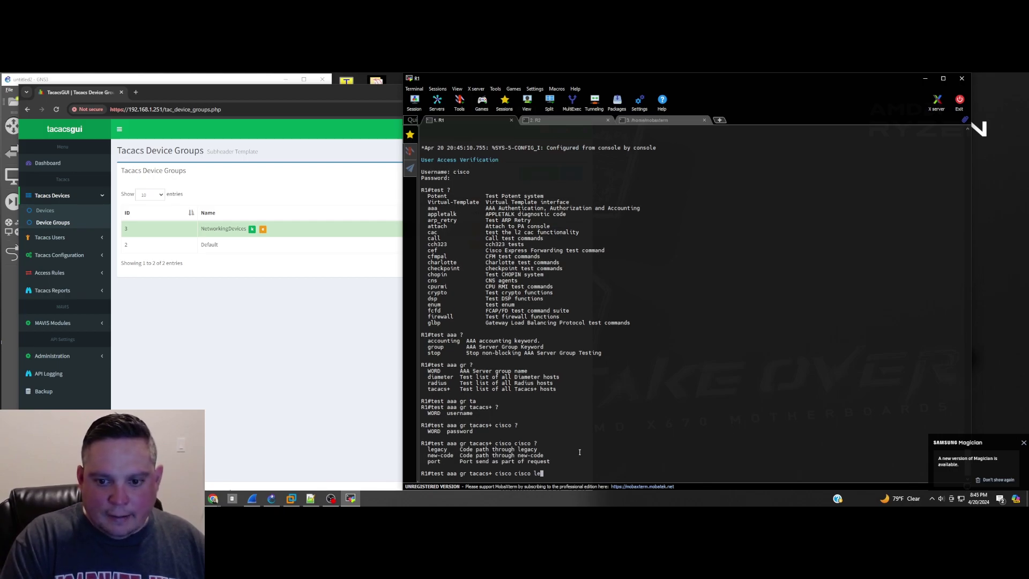
key(Return)
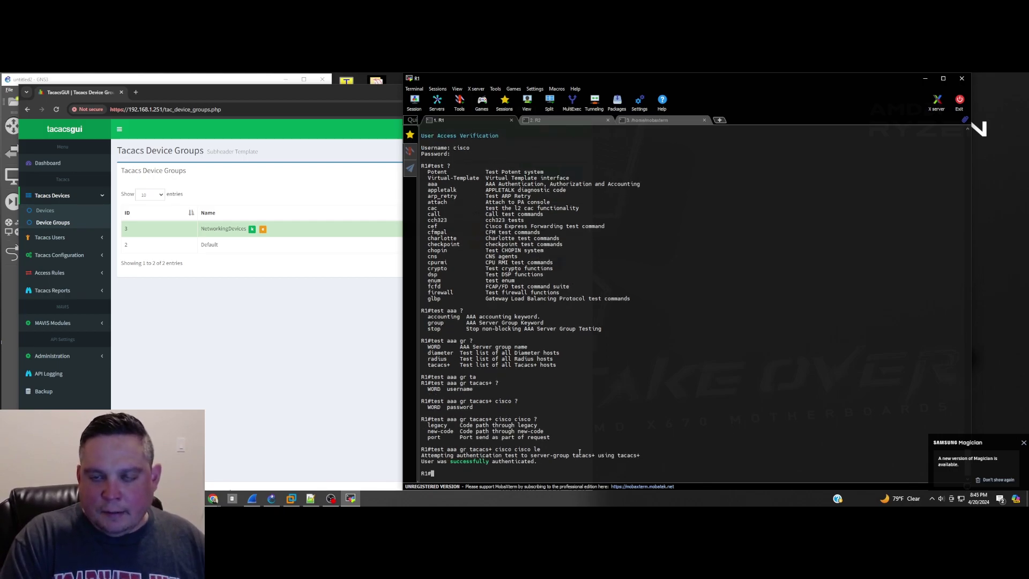
Step: Paste the NetworkDevices TACACS+ group with server 192.168.1.251 into R2 and exit configuration mode
click(560, 120)
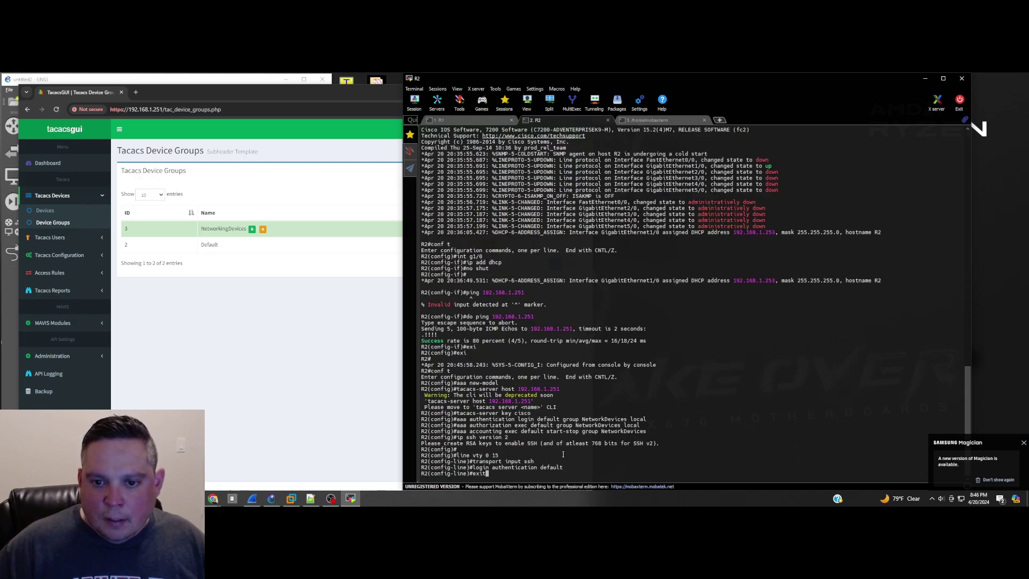
right_click(563, 454)
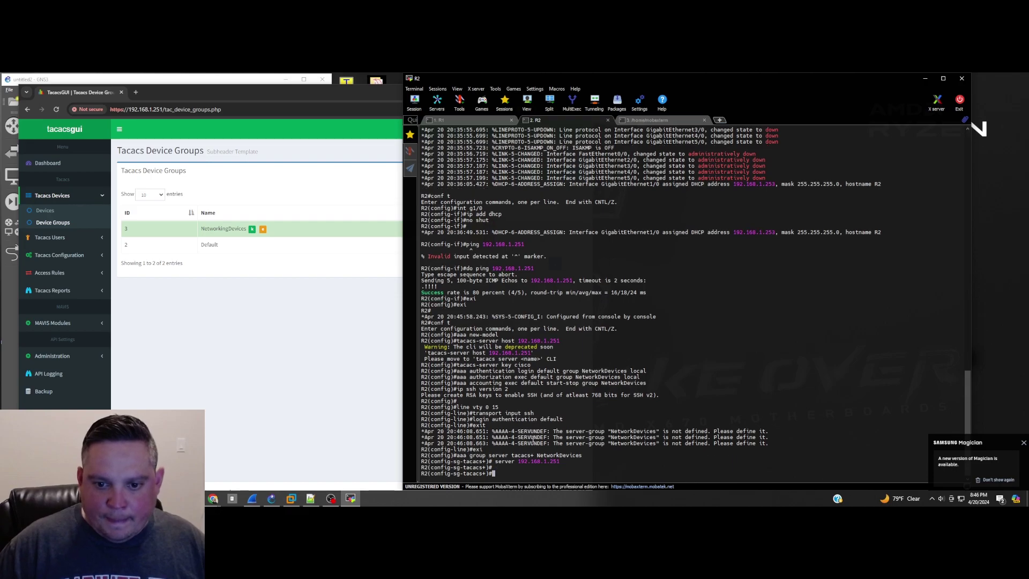
key(alt+Tab)
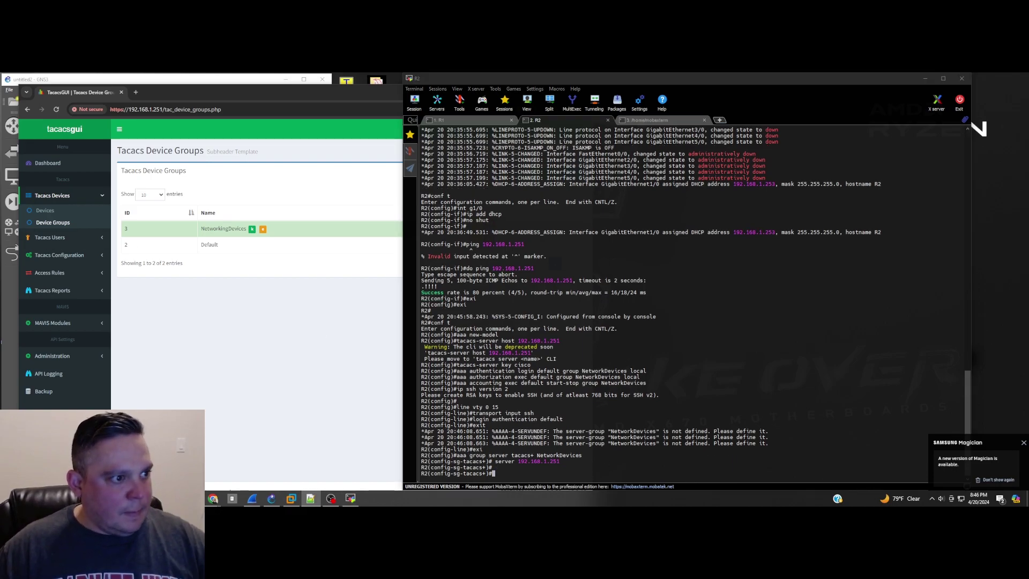
click(557, 465)
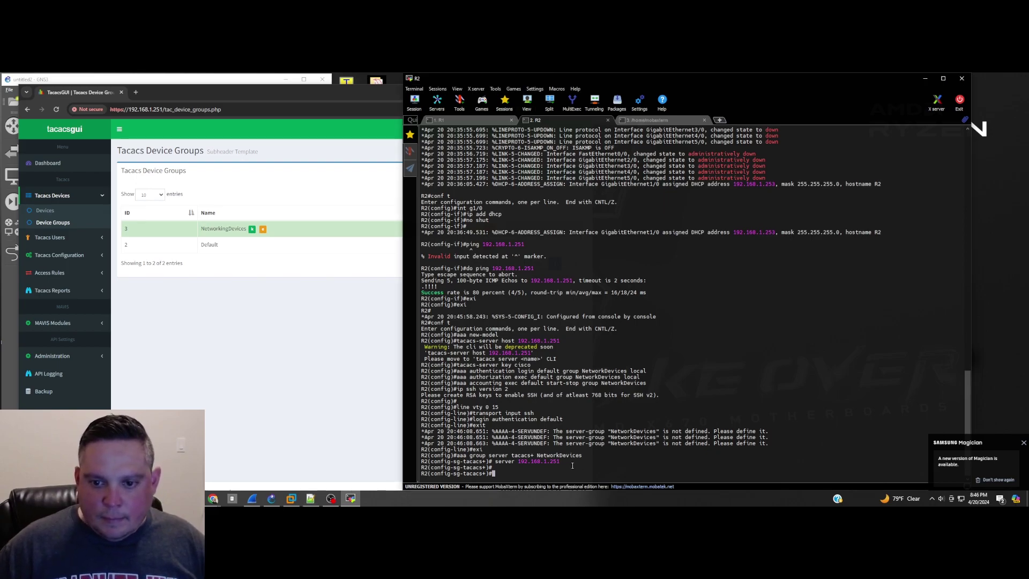
key(ctrl+z)
key(ctrl+z)
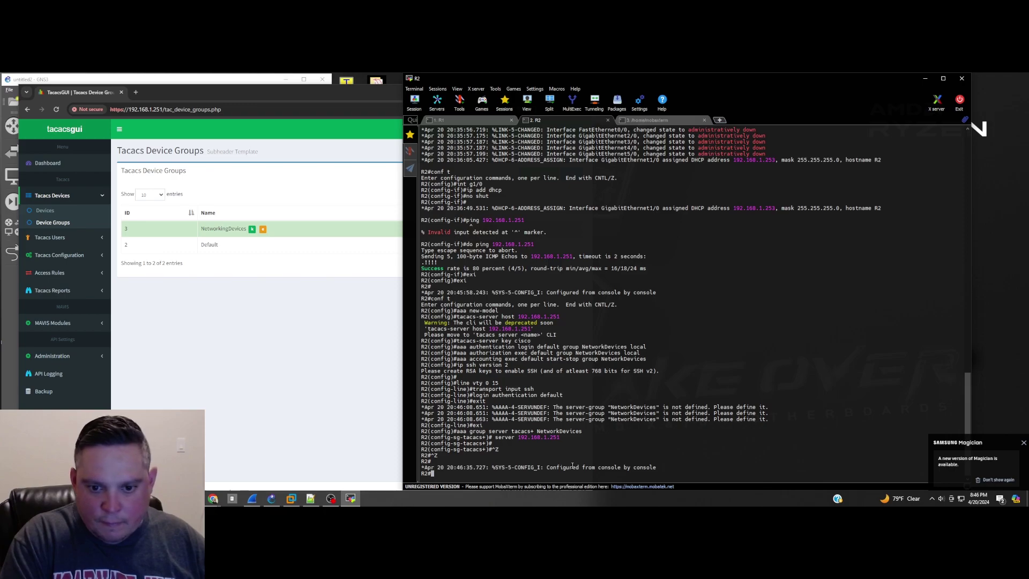
Step: Run 'test aaa group tacacs+' with the test user's credentials in legacy mode on R2
text(test aaa gr ta)
key(Tab)
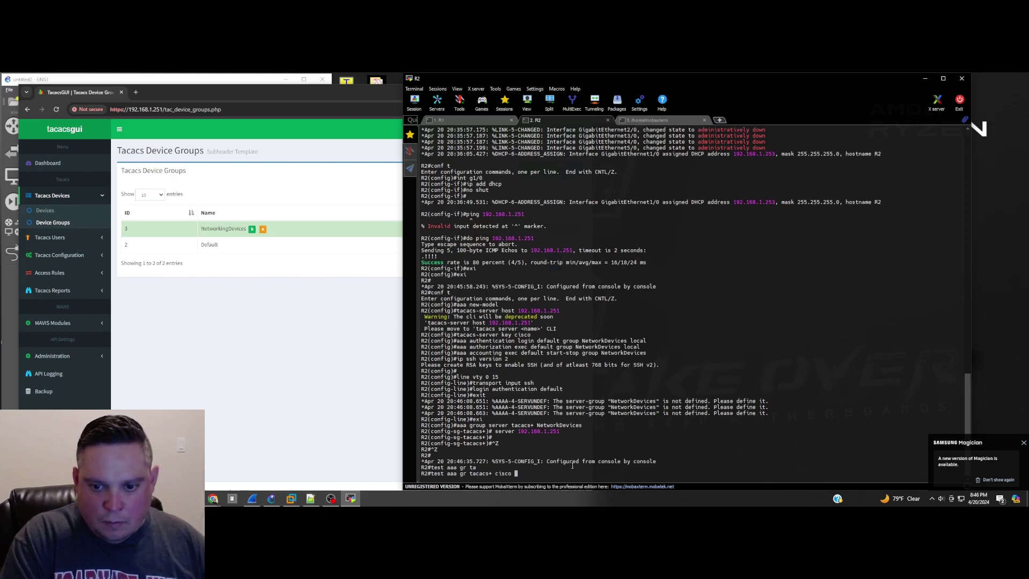
text(cisco cisco le)
key(Return)
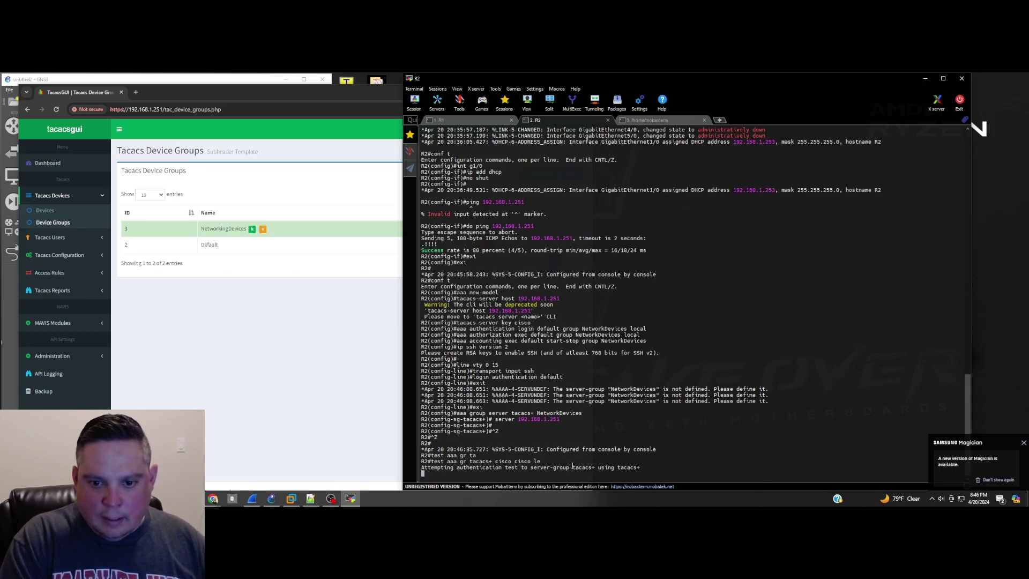
Step: Exit the R2 console session and log back in with the test user's credentials
text(exit)
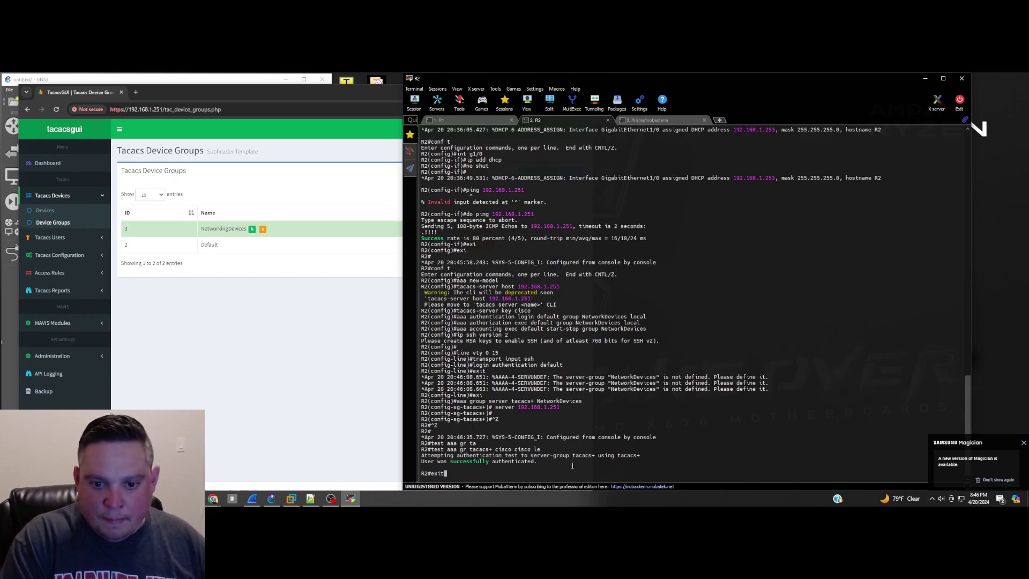
key(Return)
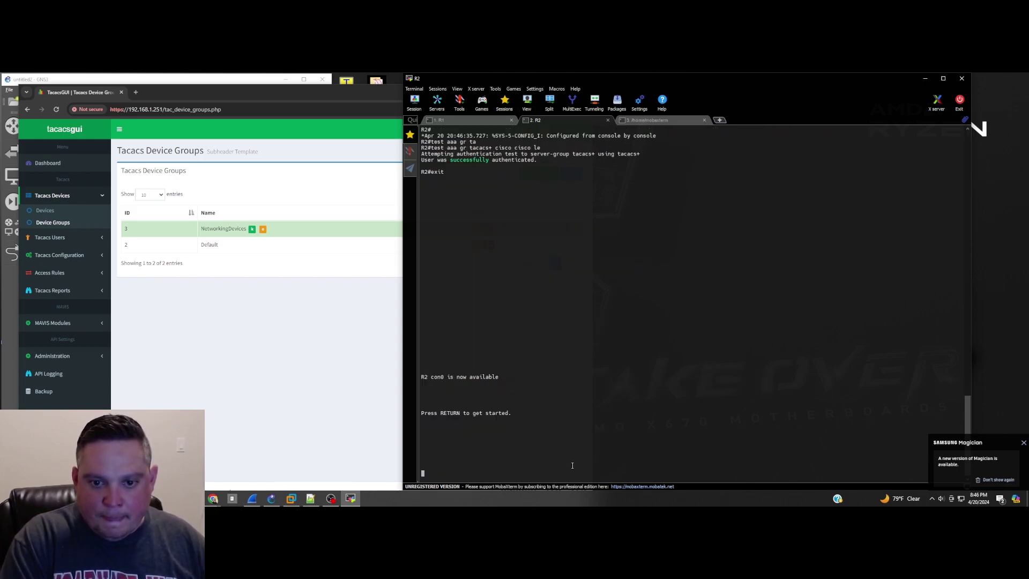
key(Return)
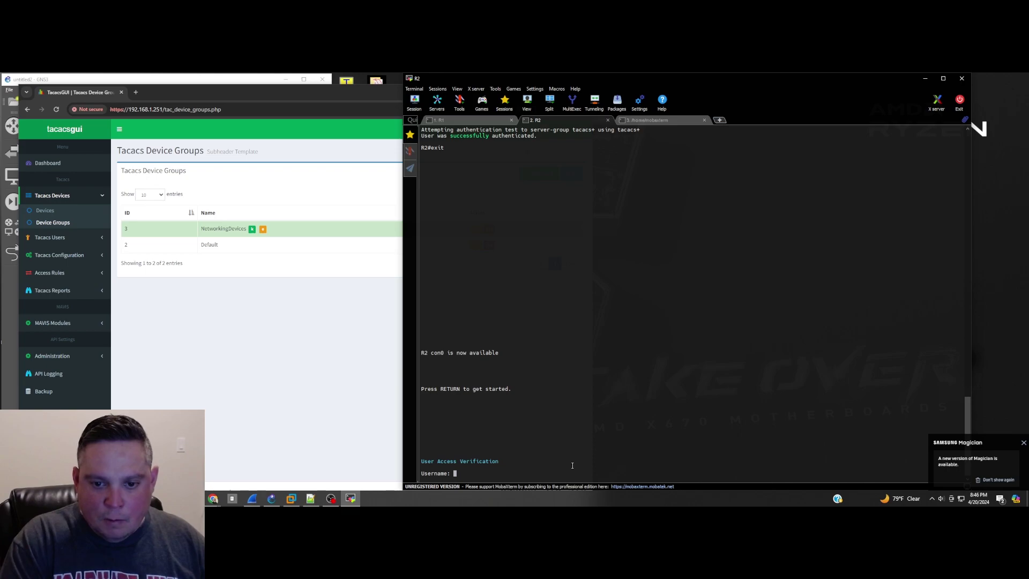
text(cisco)
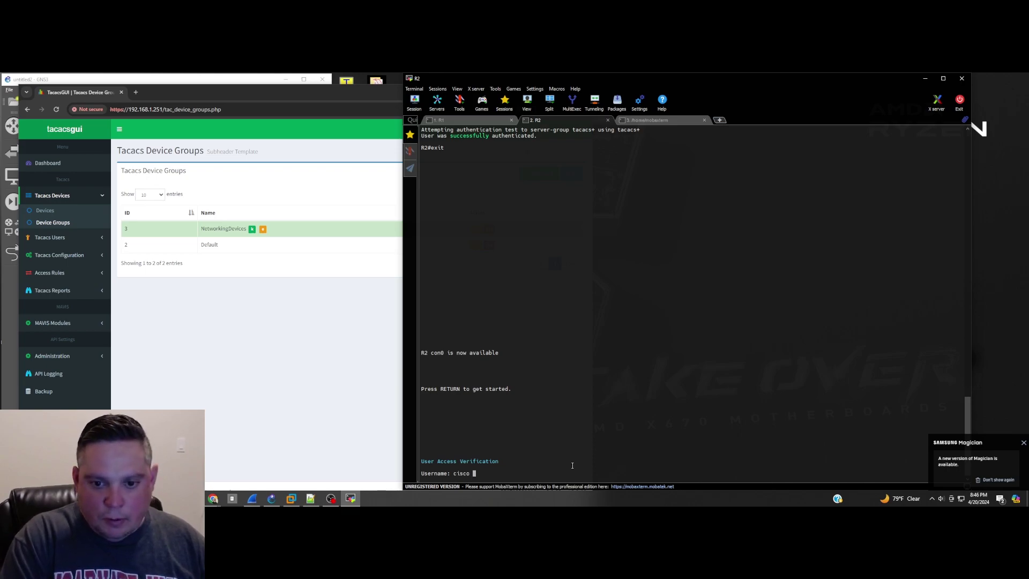
key(Return)
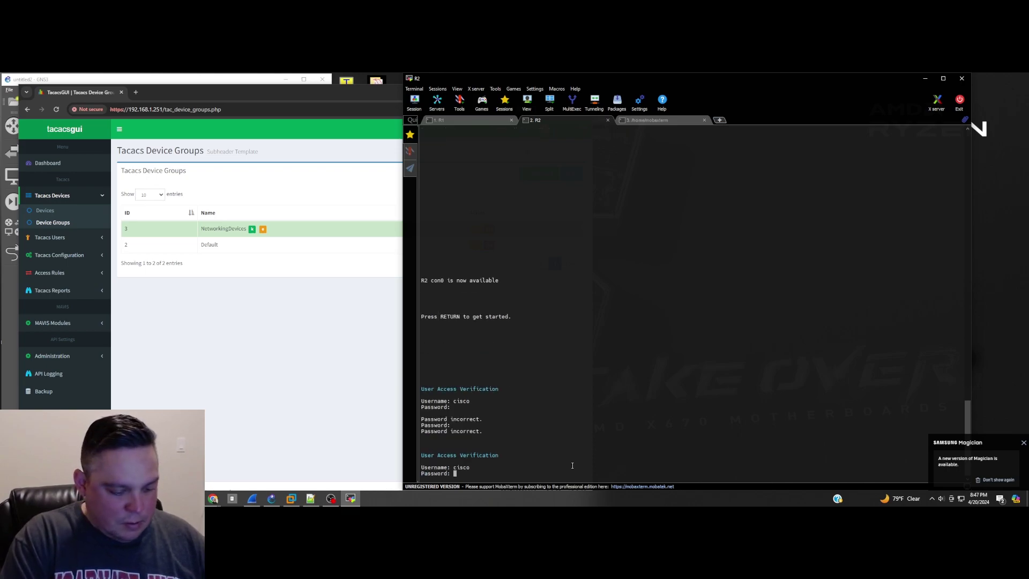
key(Return)
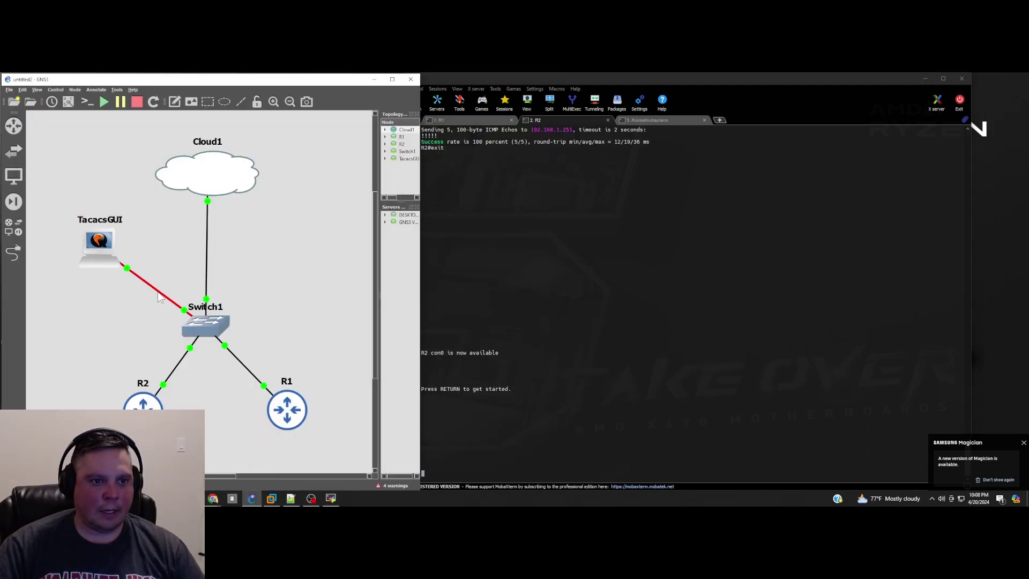
Step: Start a Wireshark packet capture on the TacacsGUI–Switch1 link
right_click(159, 293)
click(177, 295)
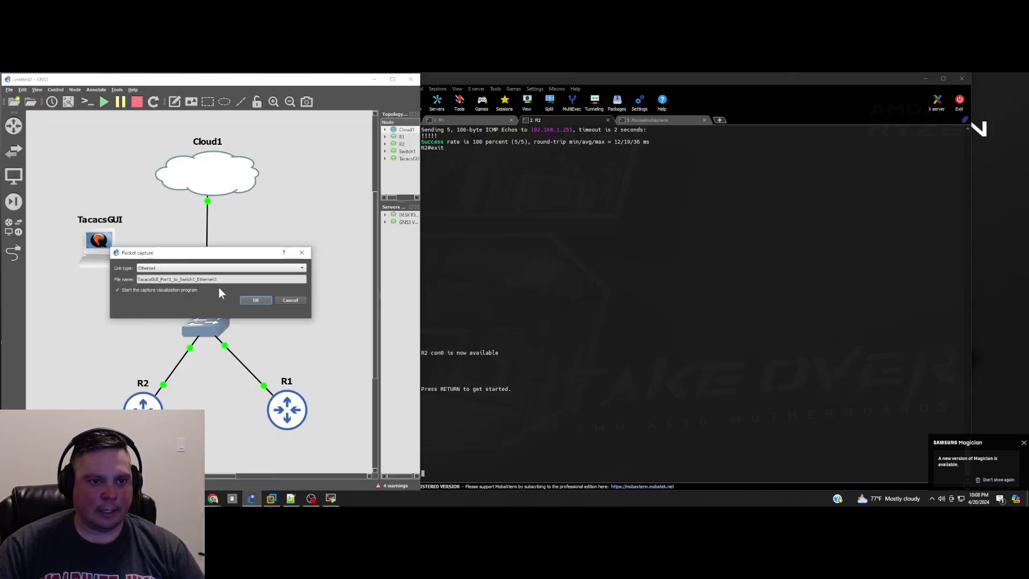
click(256, 301)
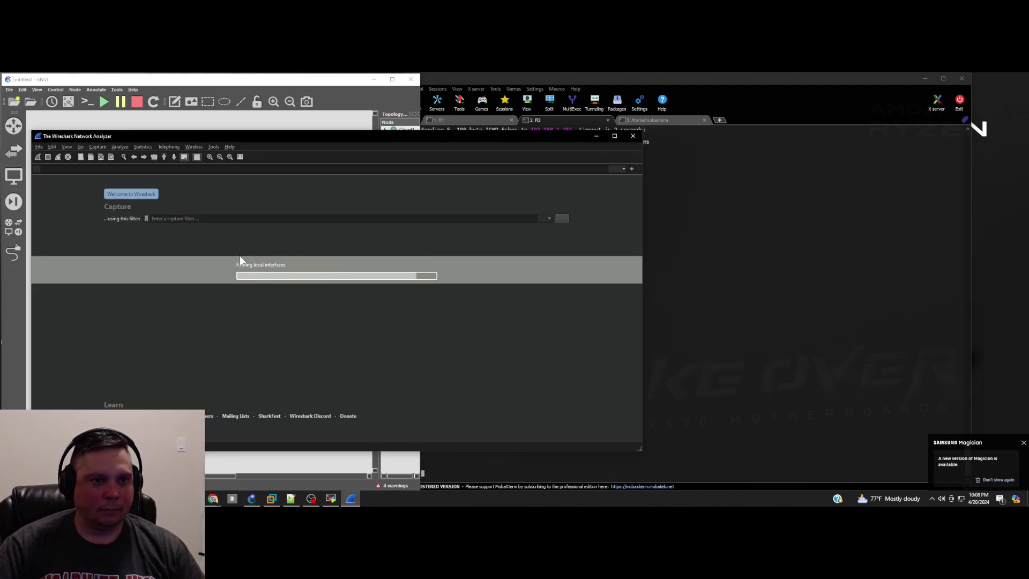
Step: Launch a Windows Command Prompt via the 'cmd' search
click(699, 367)
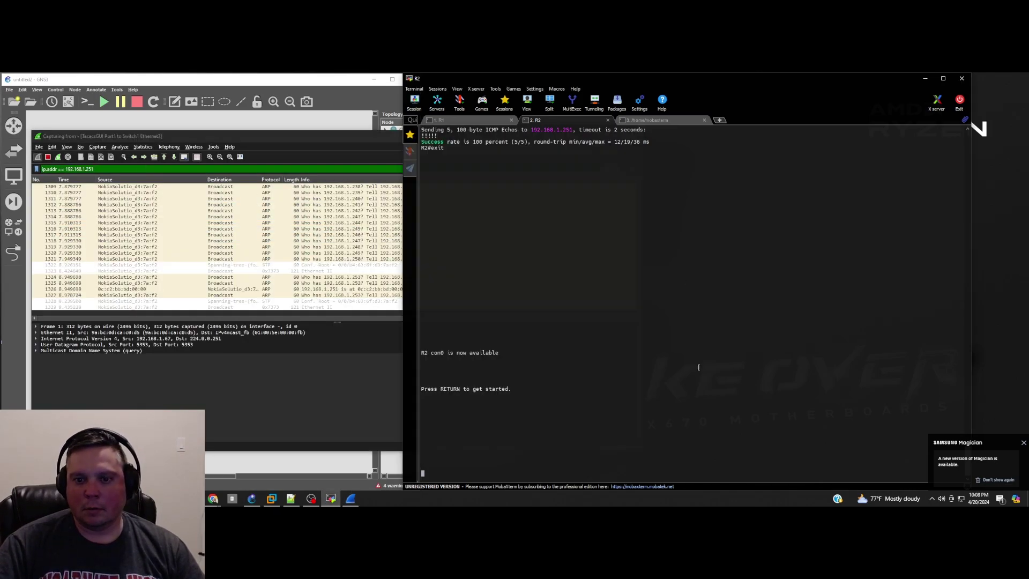
triple_click(606, 435)
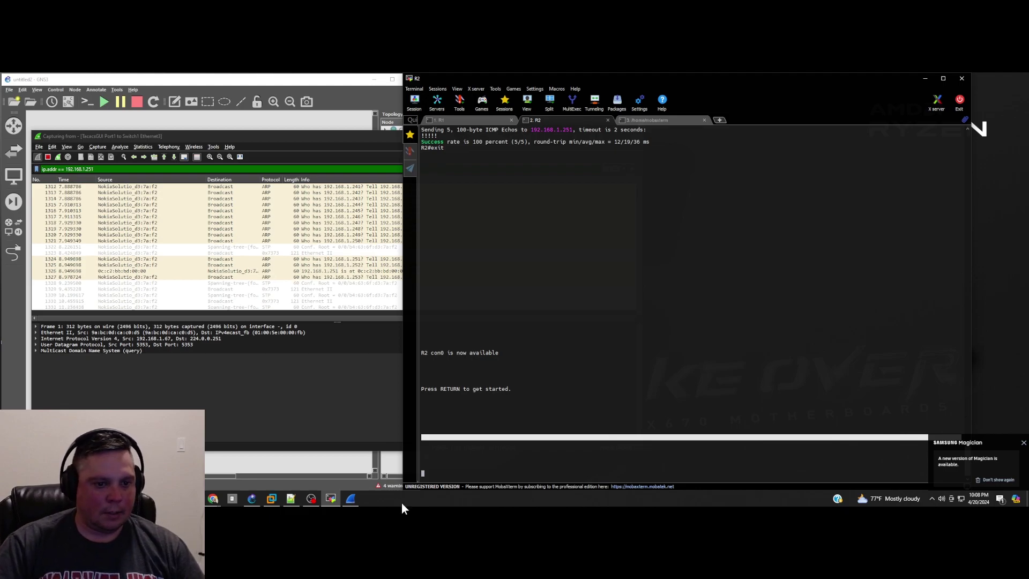
key(super)
text(cmd)
key(Return)
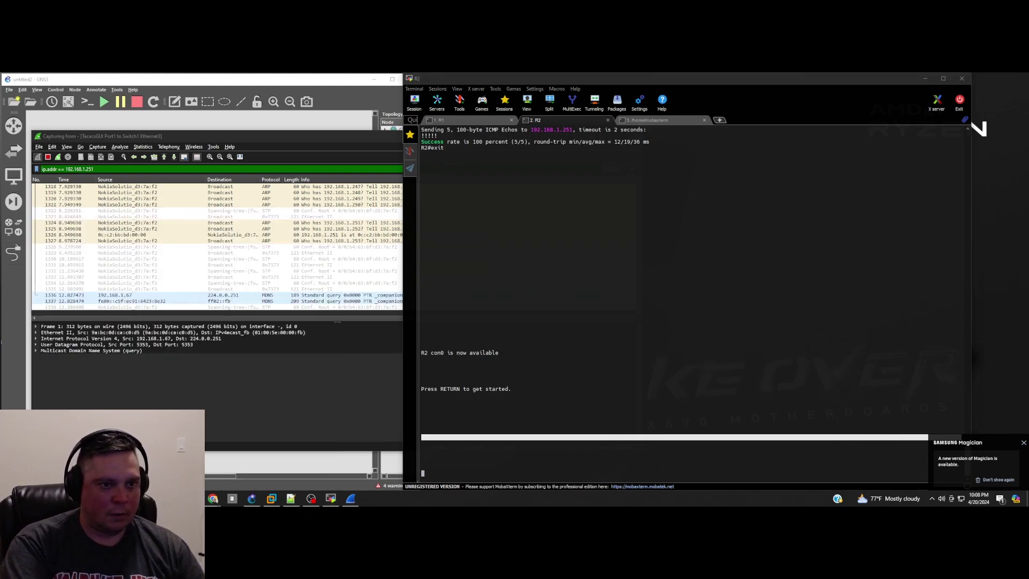
Step: Ping 192.168.1.251 and view the ping packets in Wireshark
text(ping)
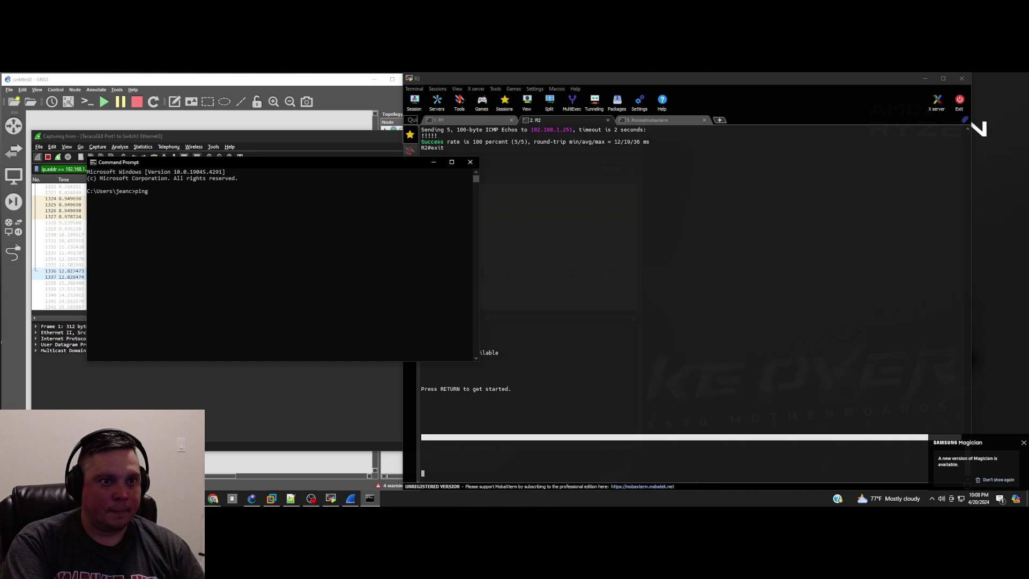
text( 192.168)
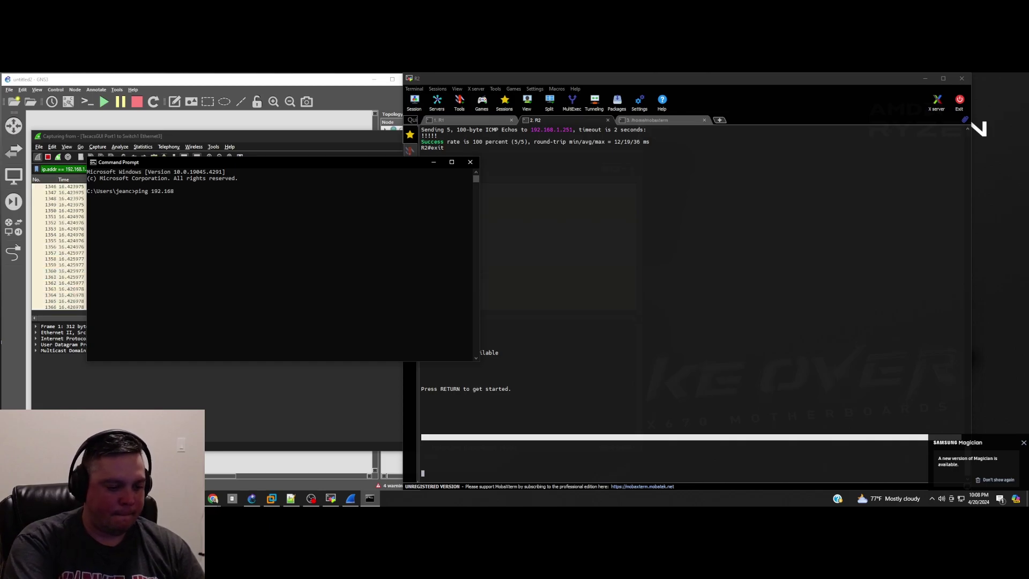
text(.1.251)
key(Return)
click(59, 246)
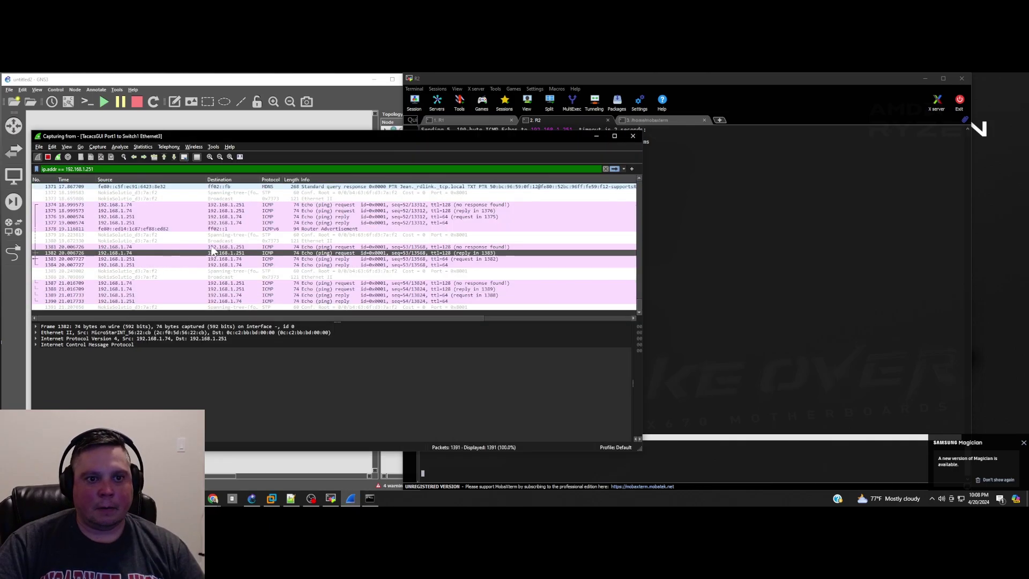
Step: Log in on R2's console, then return to Wireshark to see its TACACS+ packets
click(719, 310)
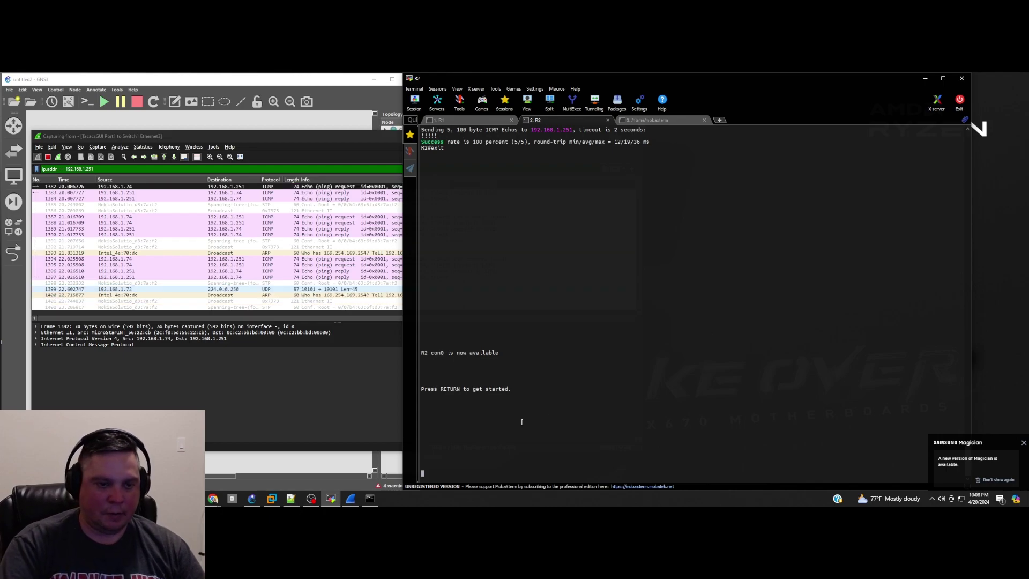
key(Return)
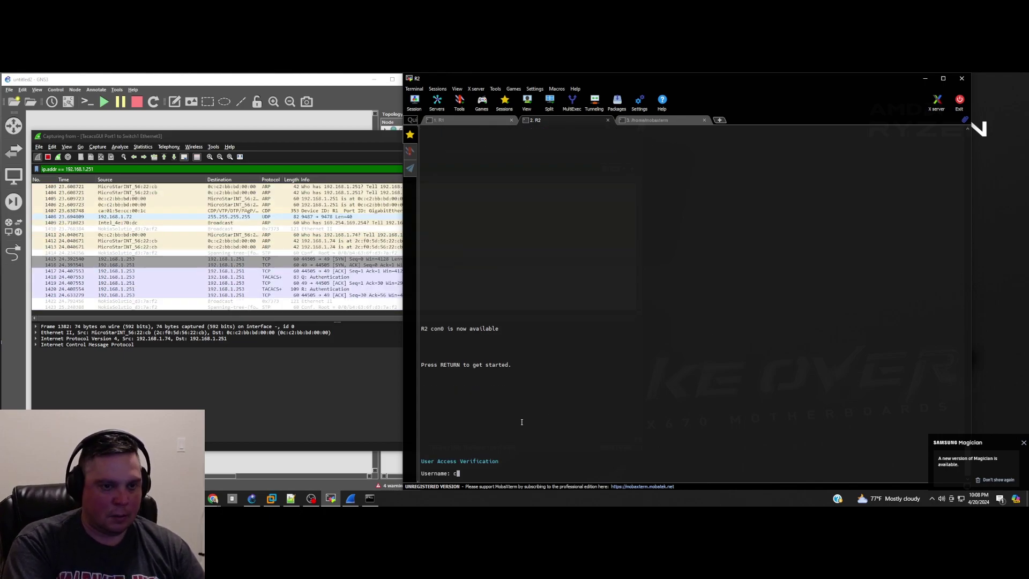
text(cisco)
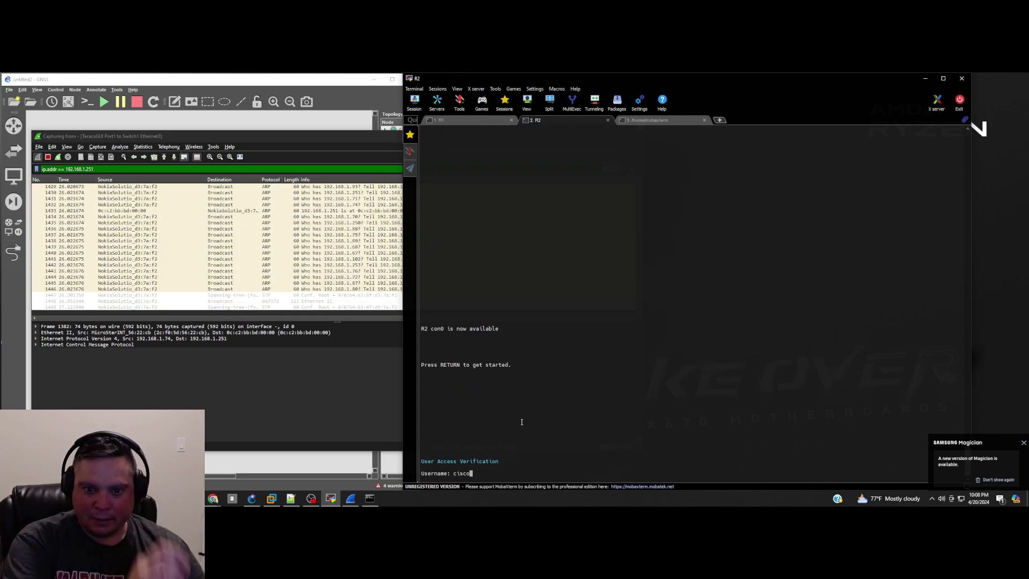
key(Return)
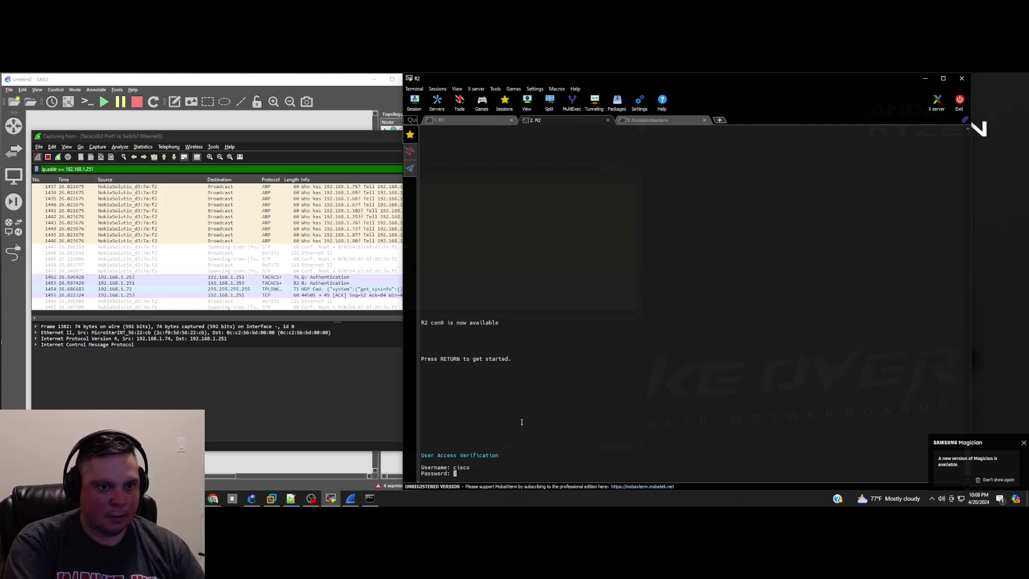
key(Return)
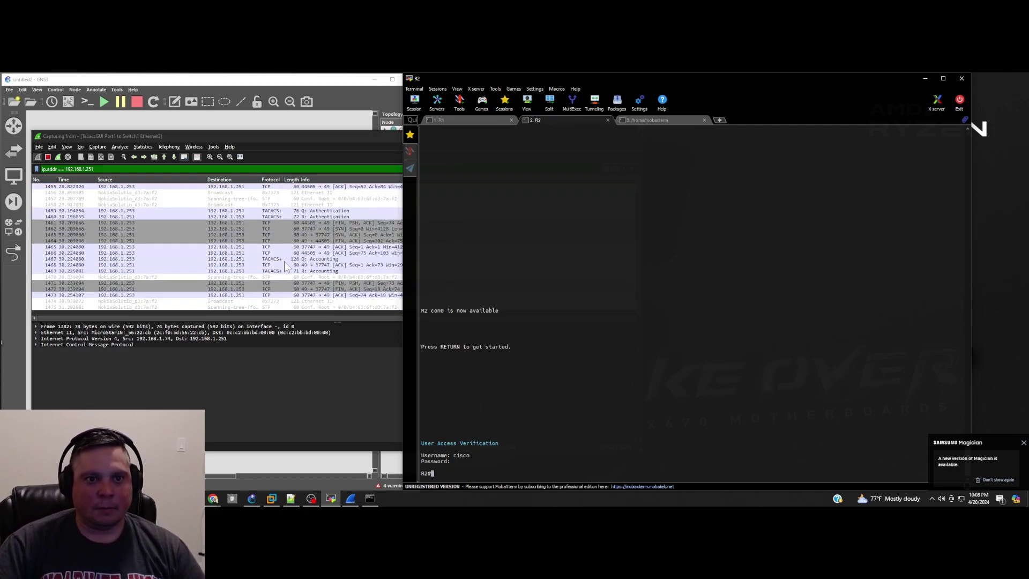
click(277, 226)
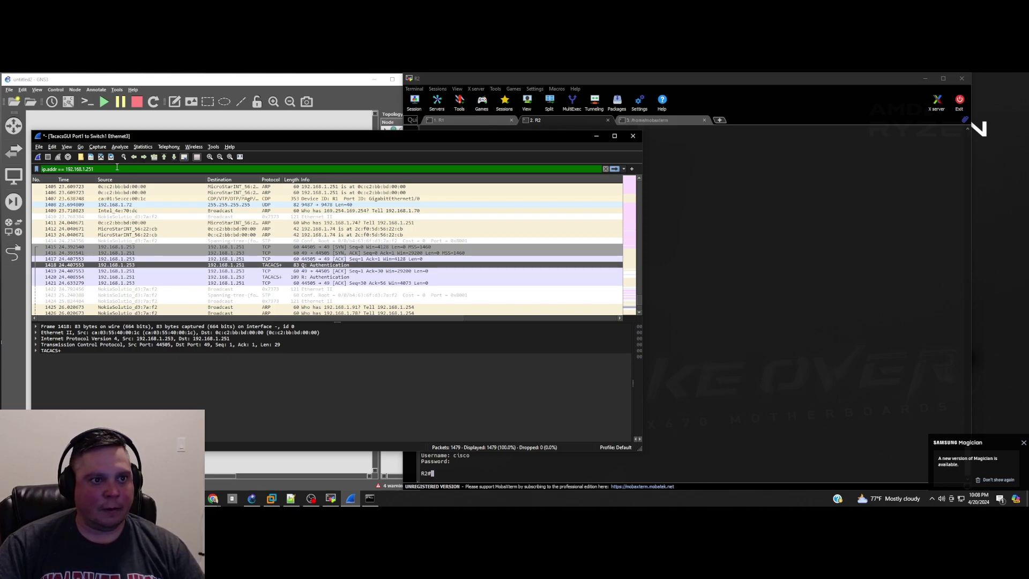
Step: Filter Wireshark on ip.addr == 192.168.1.253 and inspect TACACS+ Accounting packet 1467
key(BackSpace)
text(3)
key(Return)
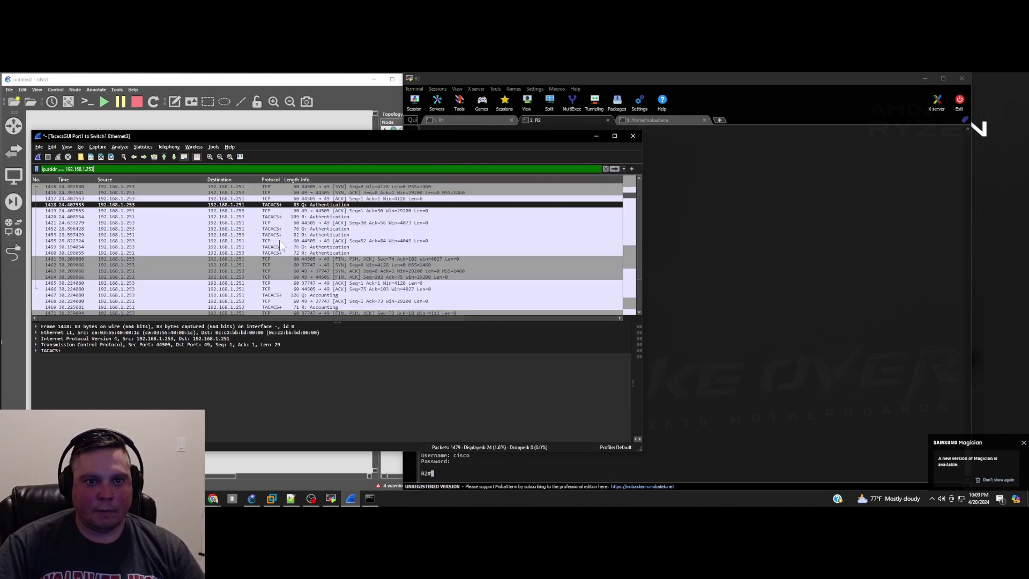
click(287, 296)
scroll(314, 287, down, 1)
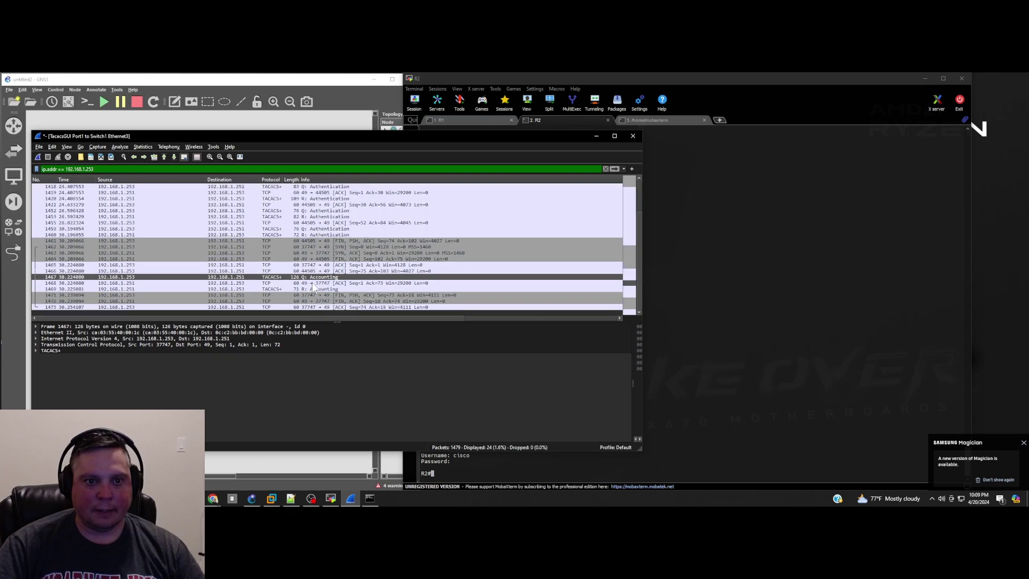